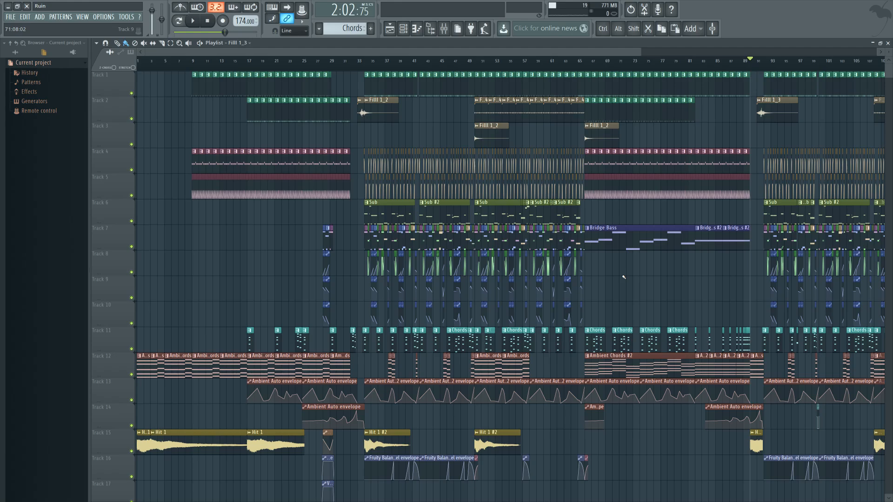
Step: Place the song position at bar 34, where the drop's drums and bass clips begin
scroll(623, 278, "down", 2)
scroll(659, 313, "up", 2)
left_click(171, 60)
left_click(364, 60)
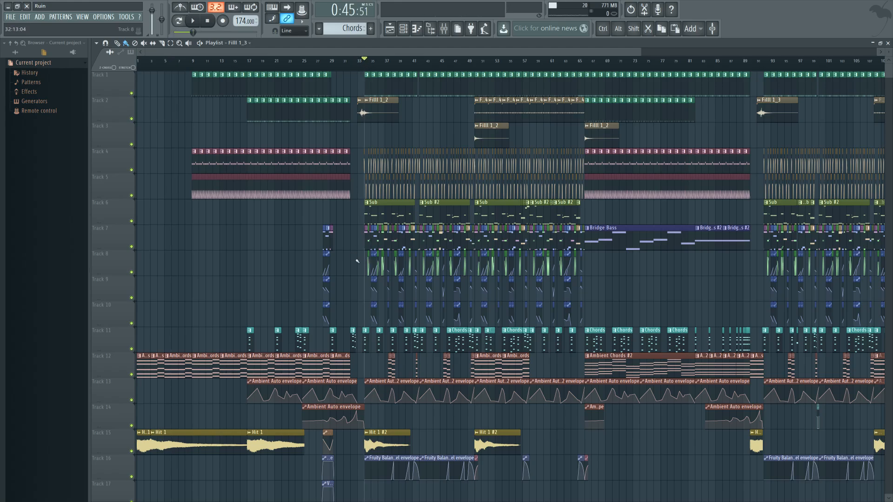
scroll(355, 254, "up", 5)
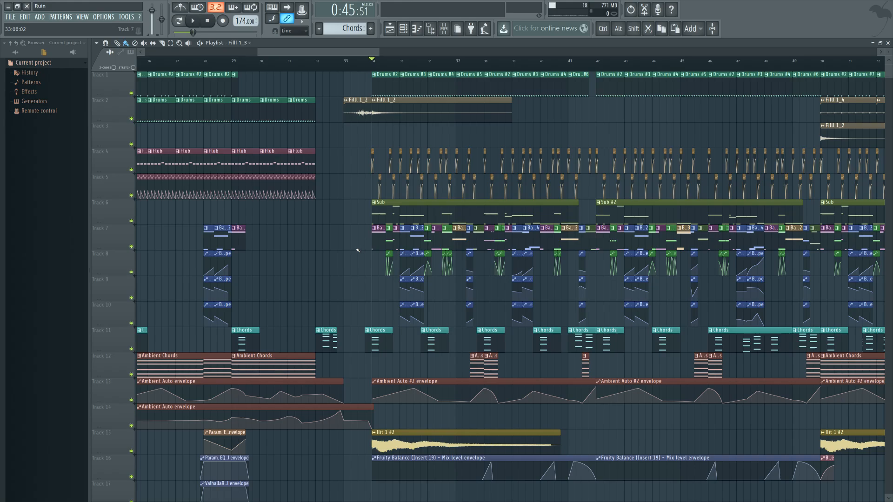
Step: Open the Drums #2 pattern from bar 34 and show its step sequence in the channel rack
double_click(379, 82)
left_click(403, 29)
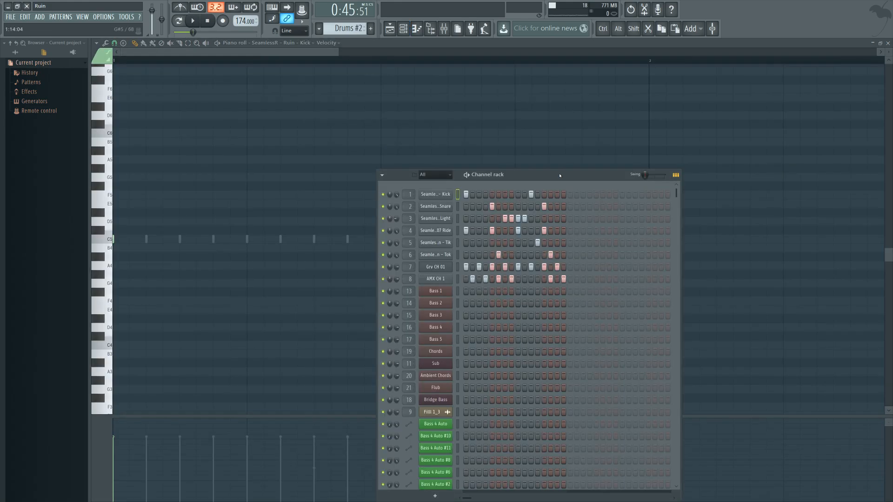
left_click_drag(559, 175, 540, 157)
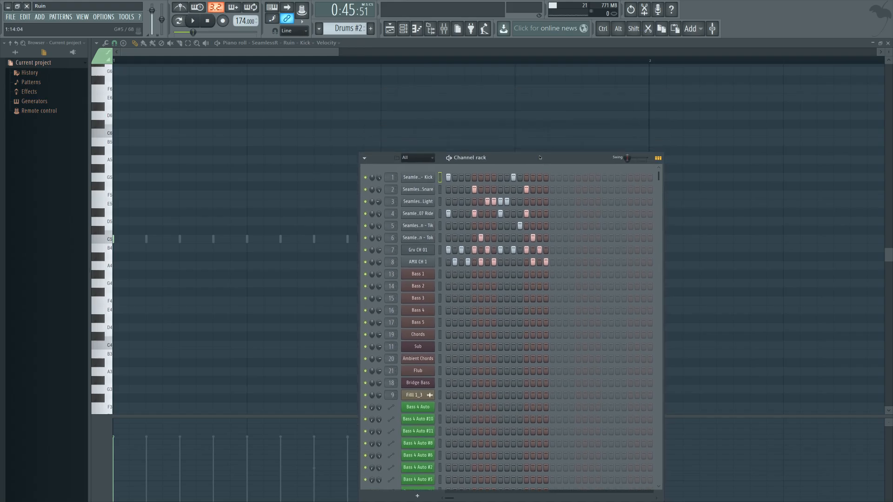
Step: Audition the Drums #2 pattern on its own in pattern mode, stop it, and return to the playlist
left_click(178, 21)
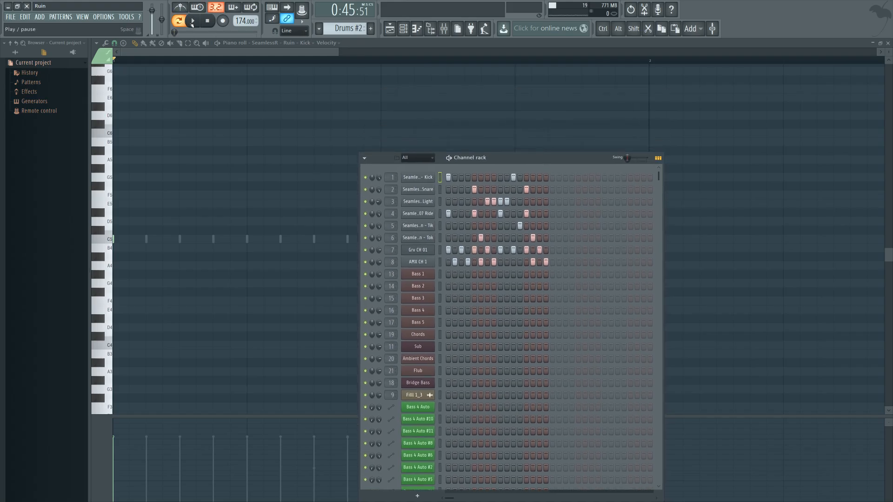
left_click(193, 21)
key("space")
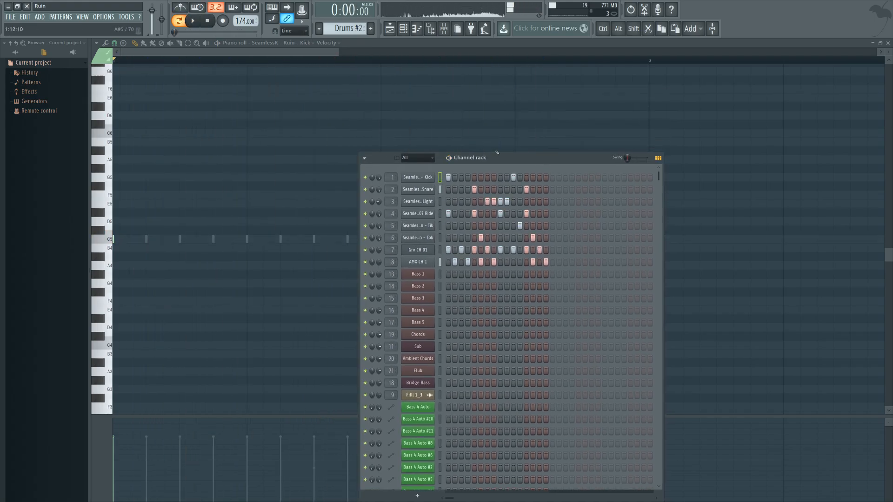
left_click_drag(508, 157, 522, 202)
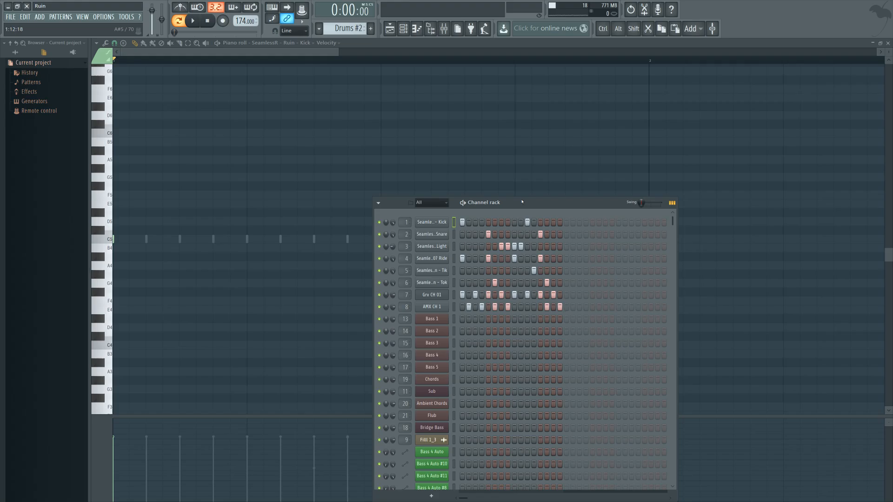
left_click(390, 29)
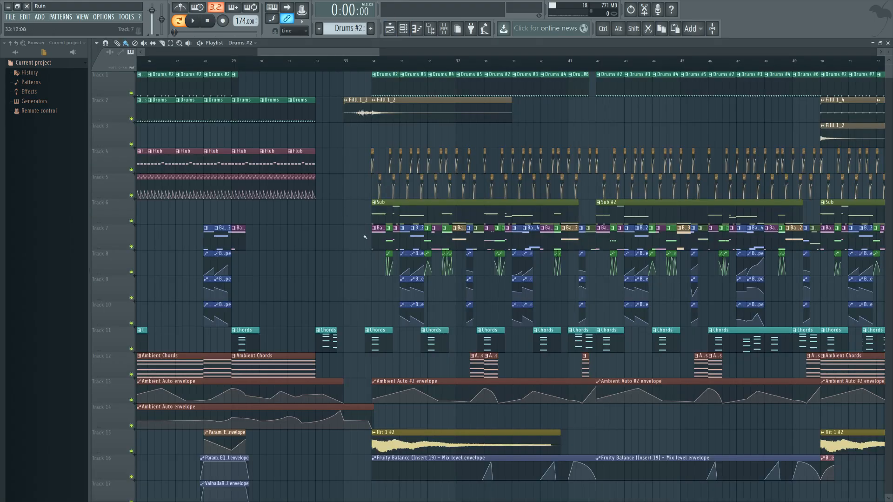
Step: Play the drop in the playlist from bar 34 through about bar 41
scroll(553, 132, "down", 4)
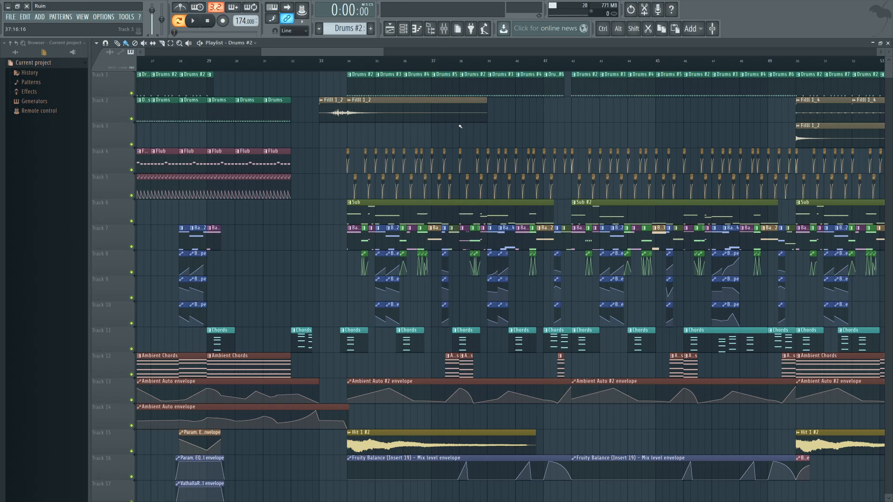
key("space")
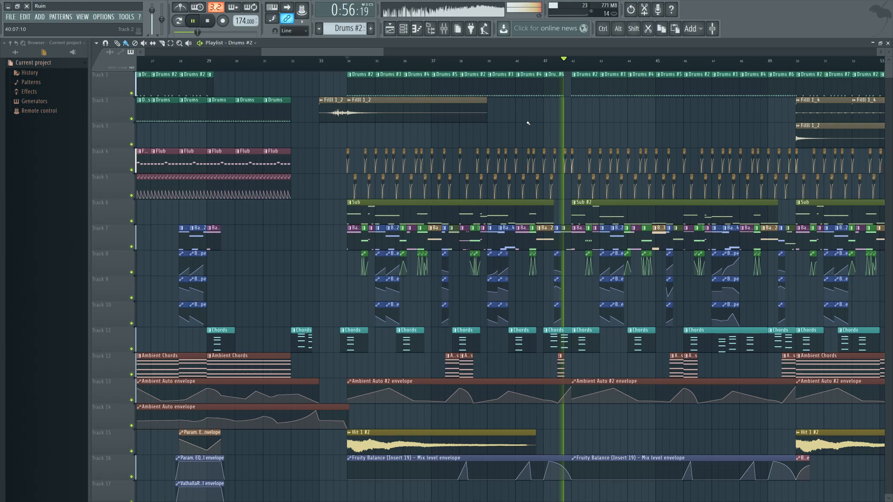
key("space")
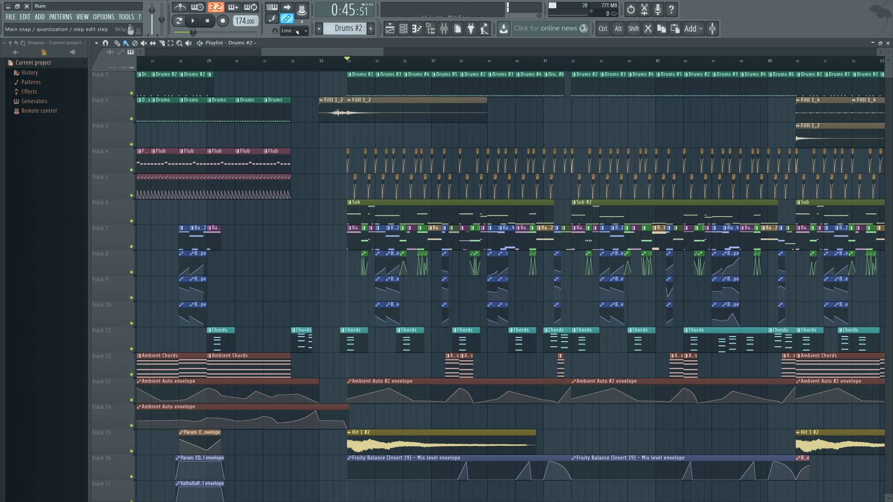
Step: Play the Filll 1_2 clip leading into the drop from bar 33 and select that clip
left_click(321, 61)
key("space")
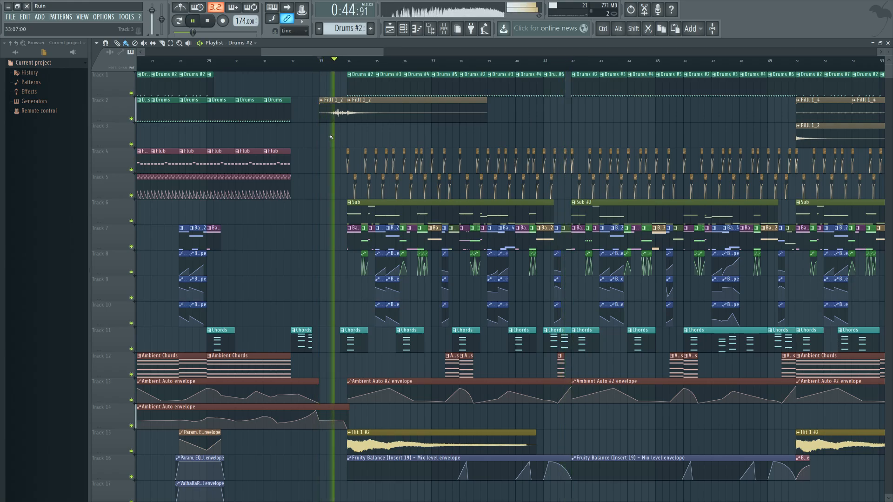
key("space")
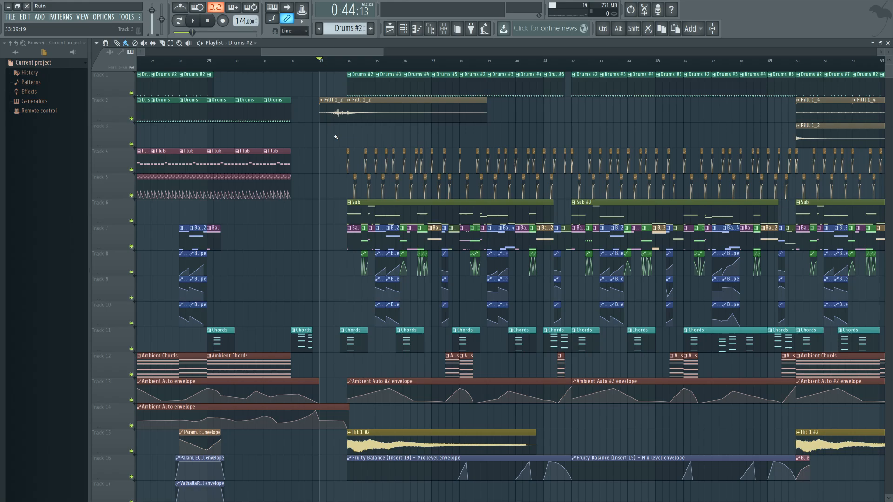
left_click(338, 111)
scroll(672, 127, "right", 4)
scroll(484, 150, "left", 1)
scroll(316, 118, "left", 1)
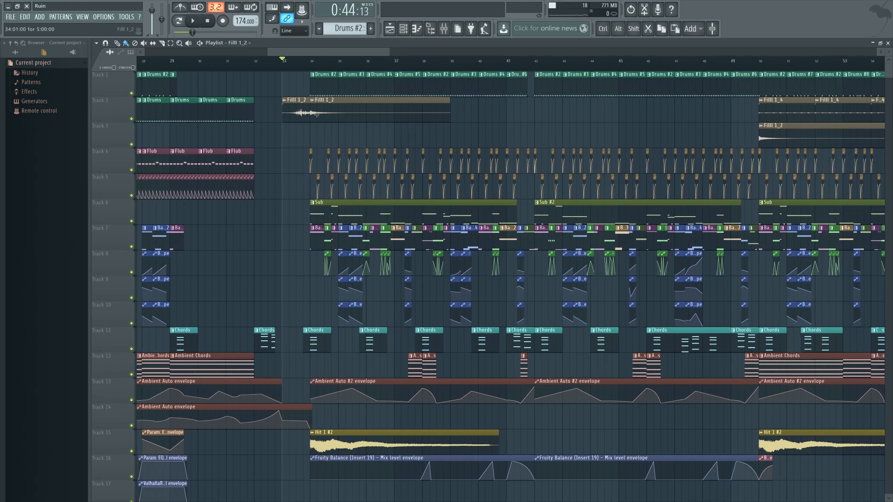
Step: Examine the clip arrangement from the build-up into the drop around bar 34, with the song position at bar 34
double_click(324, 80)
left_click(390, 29)
left_click_drag(299, 151, 627, 171)
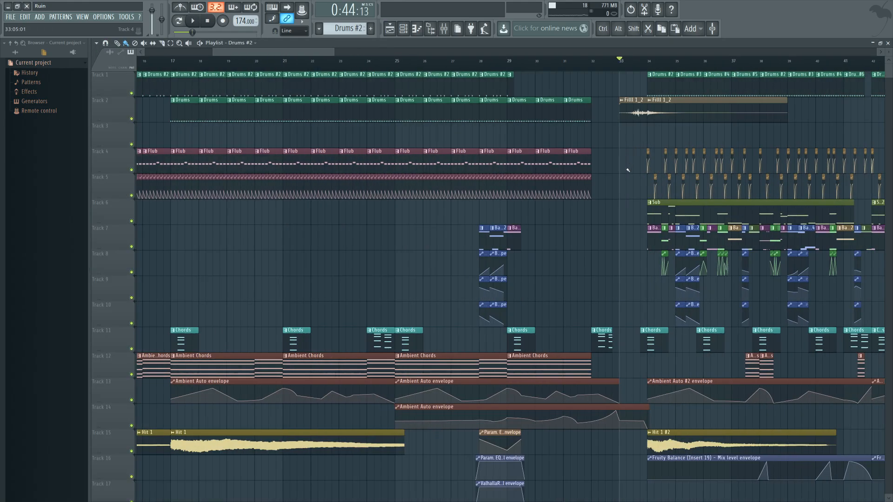
scroll(628, 170, "down", 4)
left_click_drag(383, 239, 387, 205)
left_click_drag(377, 238, 302, 271)
scroll(526, 265, "up", 4)
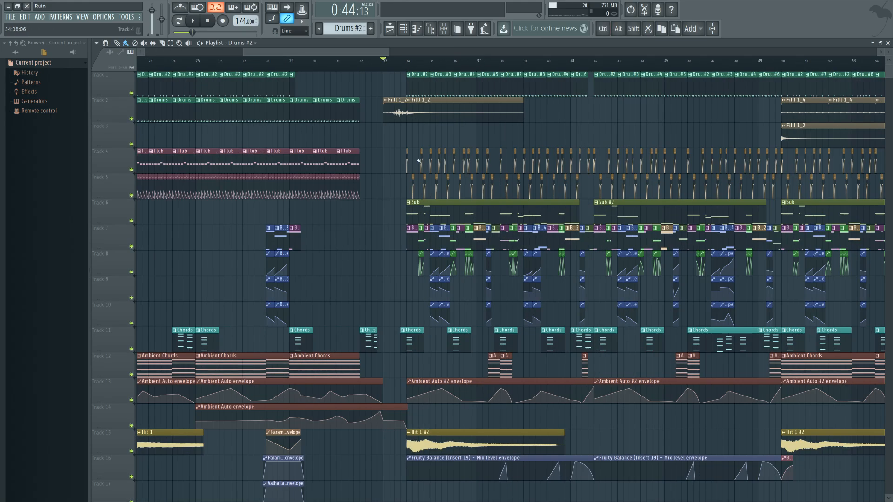
key("KP_Multiply")
scroll(482, 287, "up", 2)
scroll(470, 296, "up", 1)
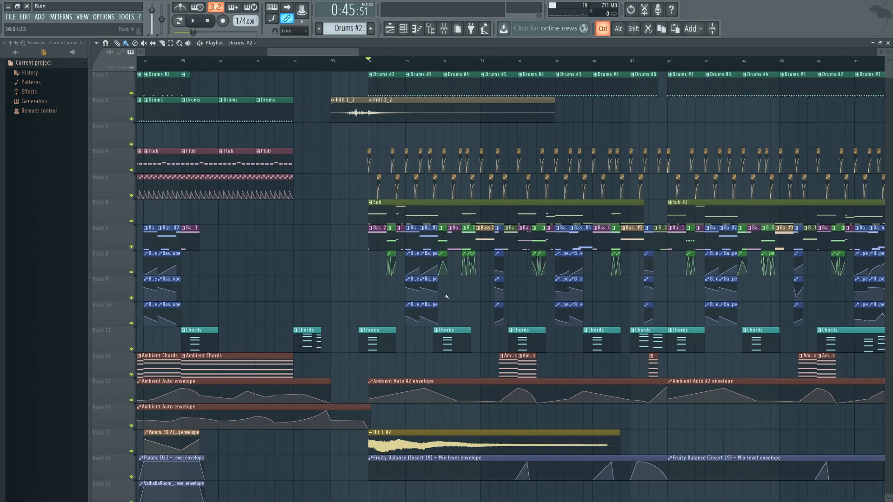
scroll(466, 298, "up", 2)
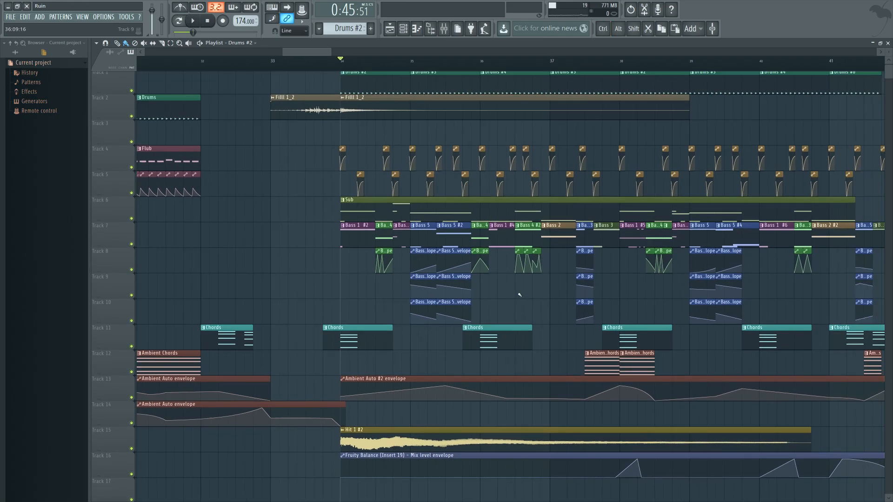
Step: Play the Bass 5 clips on Track 7 from bar 35
left_click(410, 59)
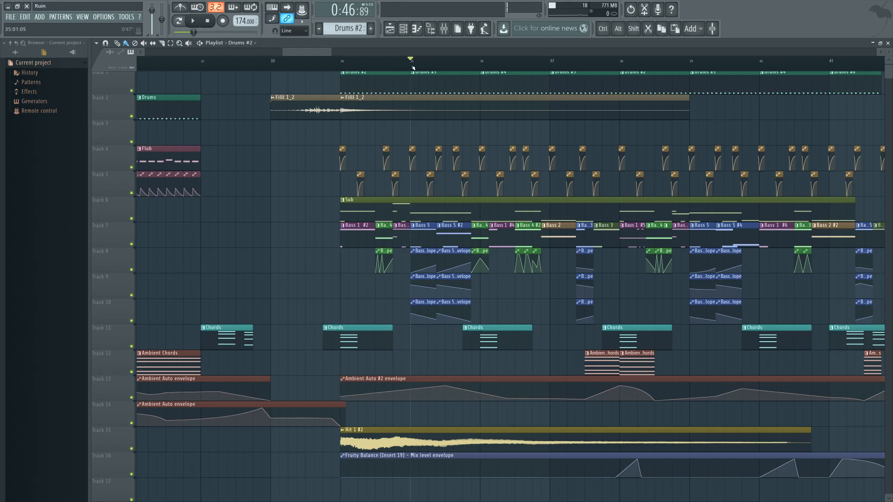
key("space")
key("space")
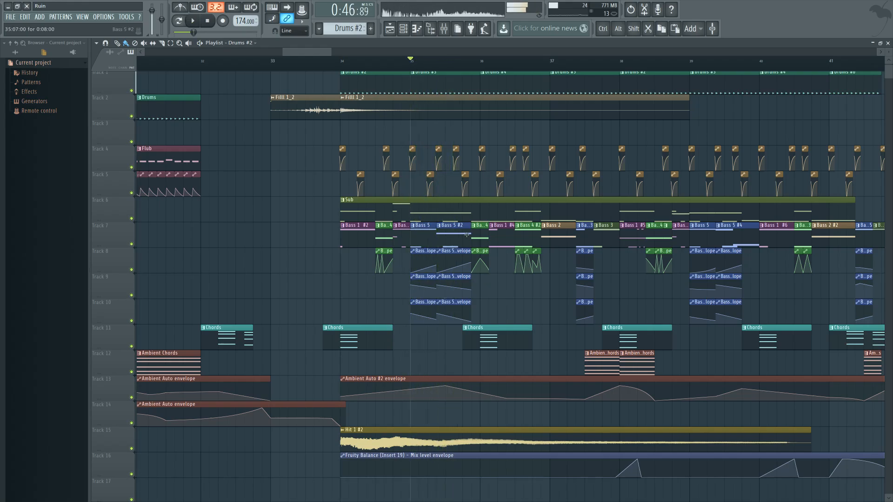
left_click(417, 30)
left_click(403, 29)
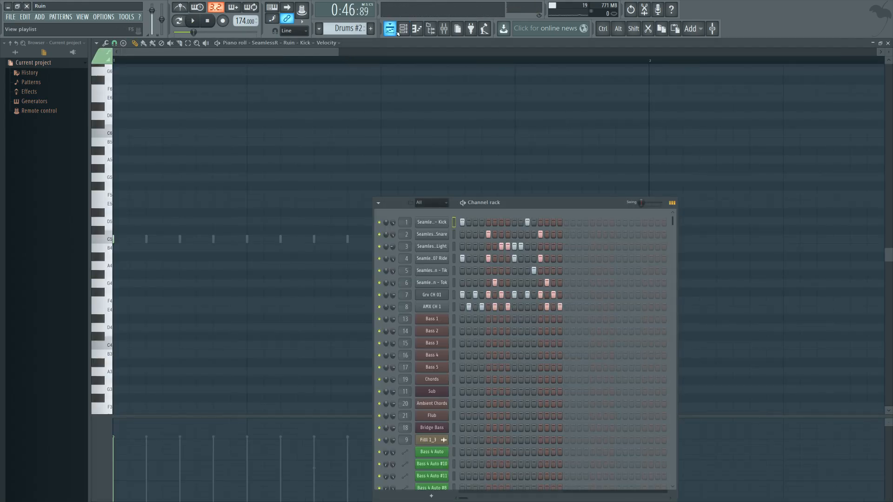
left_click(390, 28)
Step: Open the Bass 5 clip in bar 35, view its channel's Patcher effect chain, and return to the playlist
double_click(426, 225)
left_click(405, 30)
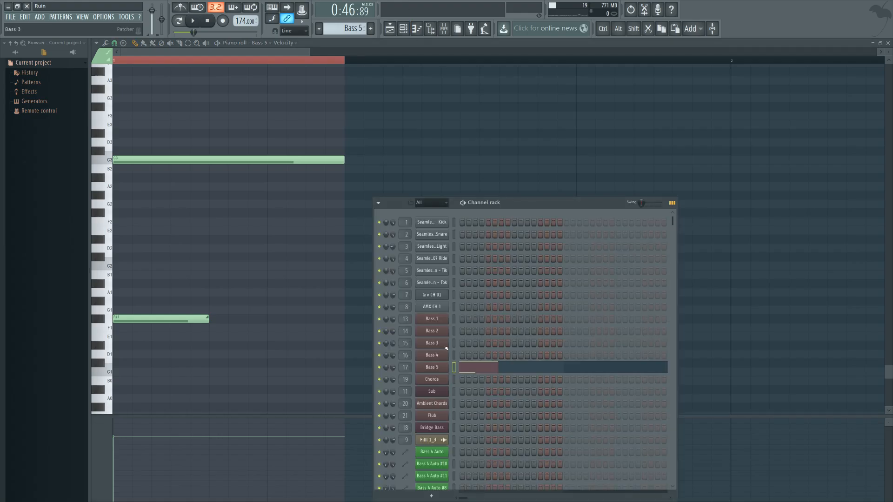
left_click(432, 367)
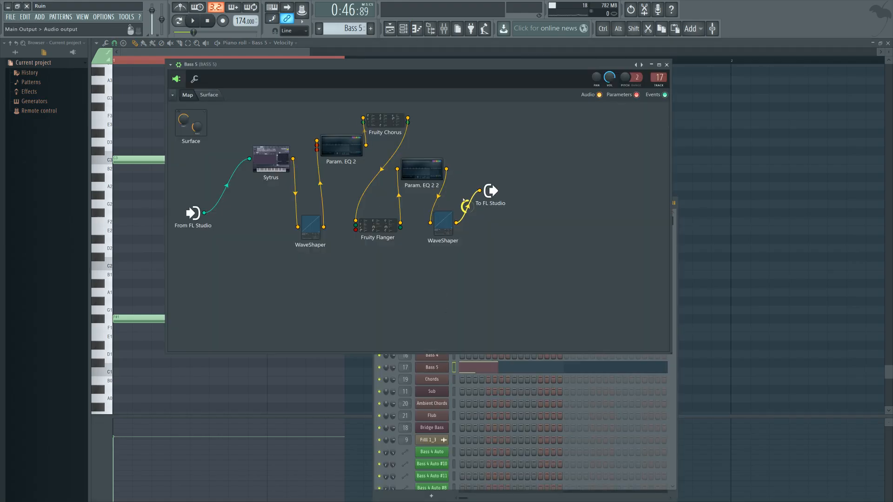
left_click(389, 29)
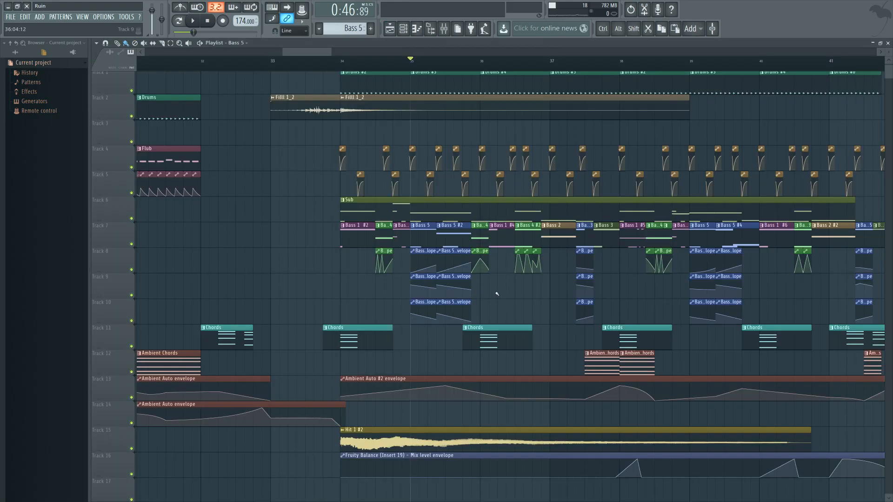
Step: Play the Bass 4 clip in the middle of bar 34
left_click(376, 60)
key("space")
key("space")
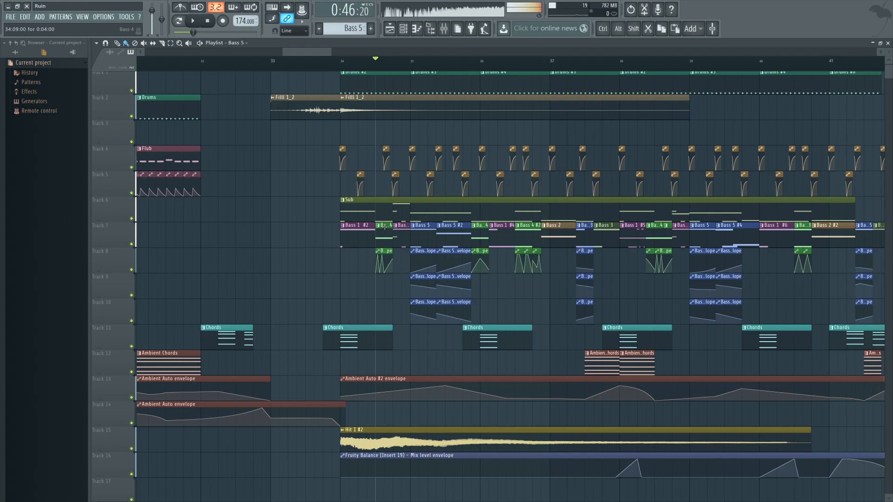
Step: Open the Bass 4 clip in bar 34, view its channel's Patcher effect chain, and return to the playlist
double_click(384, 227)
key("F6")
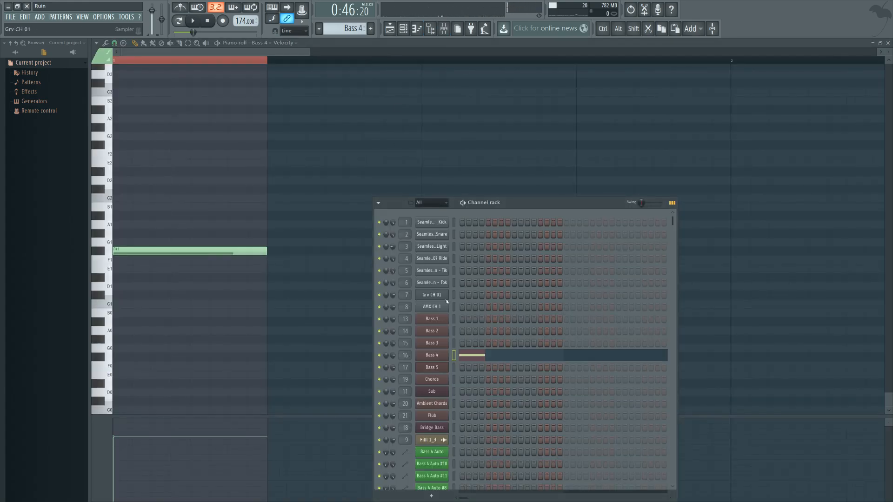
left_click(432, 355)
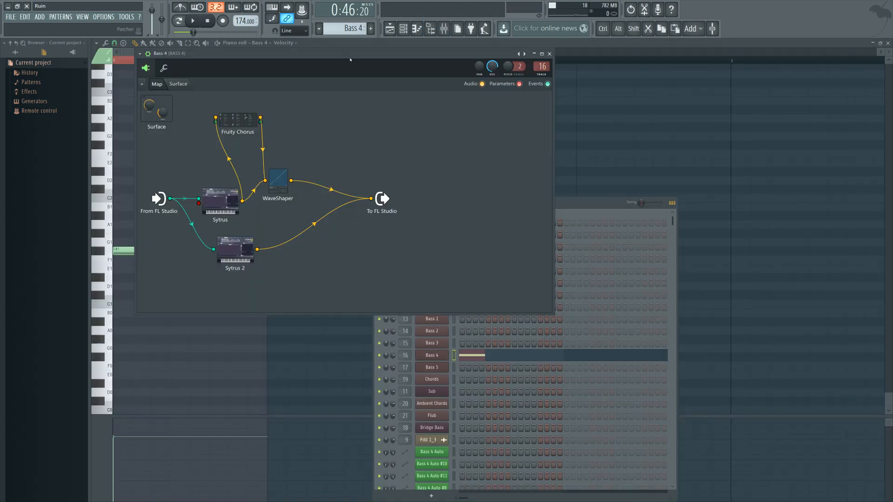
left_click_drag(348, 58, 546, 137)
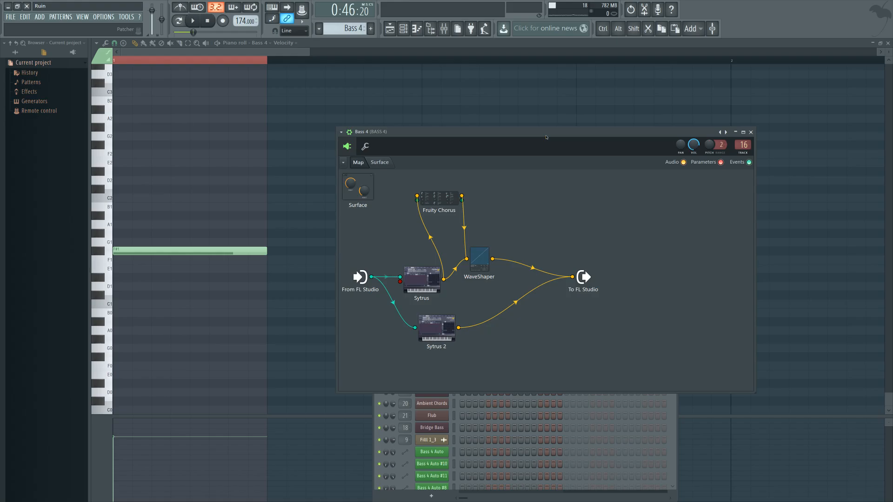
left_click_drag(546, 137, 541, 136)
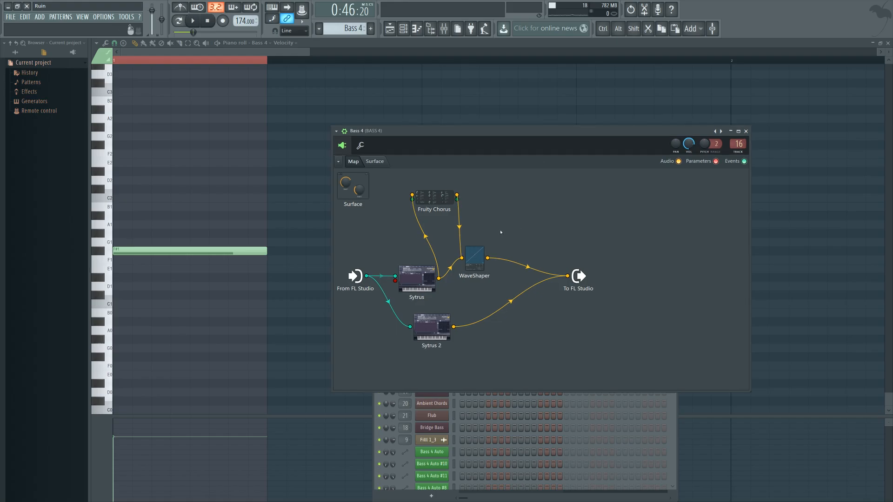
key("F5")
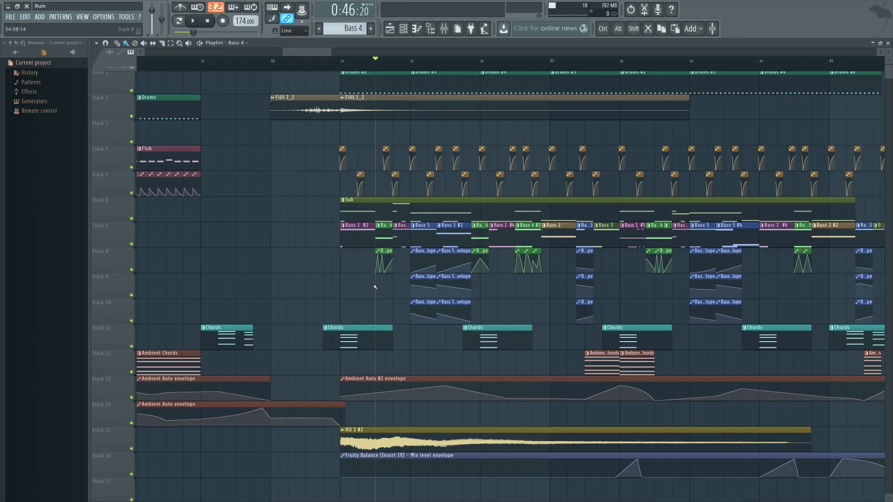
Step: Replay the Bass 4 section in bar 34, and play the Bass 4 #2 clip from the middle of bar 36
left_click_drag(374, 287, 400, 295)
key("space")
key("space")
left_click(541, 66)
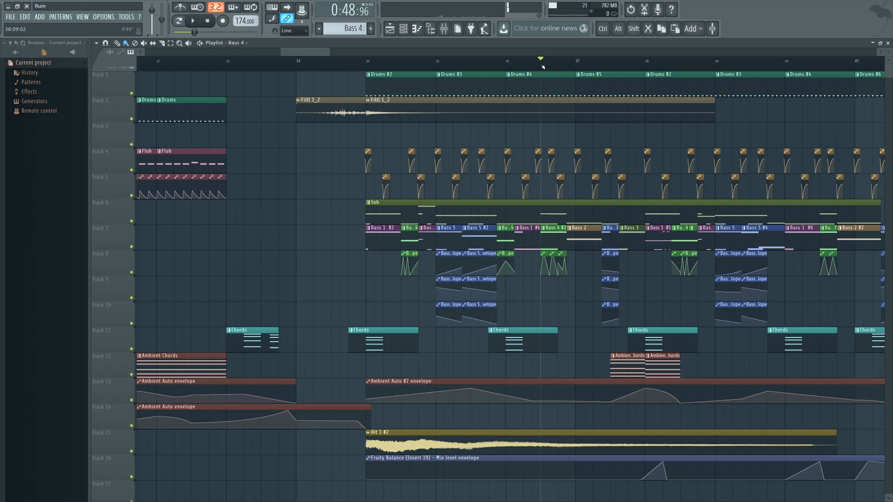
key("space")
key("space")
Step: Play the Bass 1 #2 clip from the start of bar 34
left_click(367, 61)
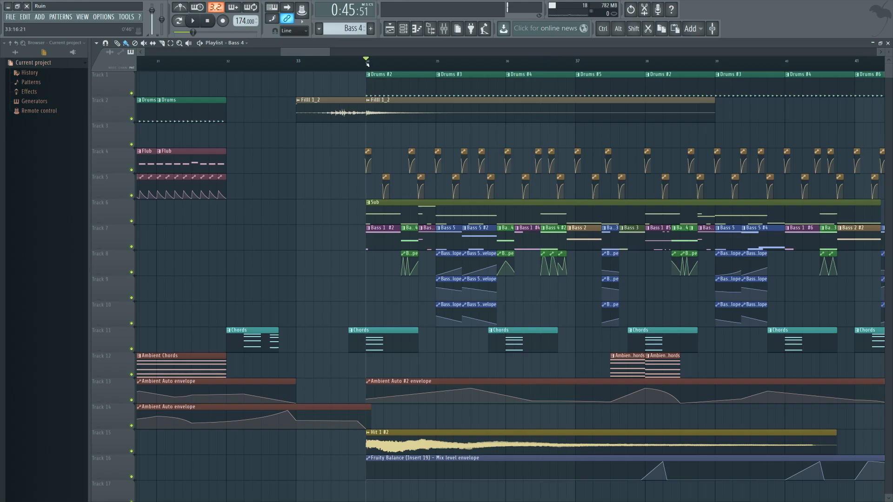
key("space")
key("space")
Step: Open the Bass 1 #2 clip, view the Bass 1 channel's Patcher effect chain, close it, and return to the playlist
double_click(387, 235)
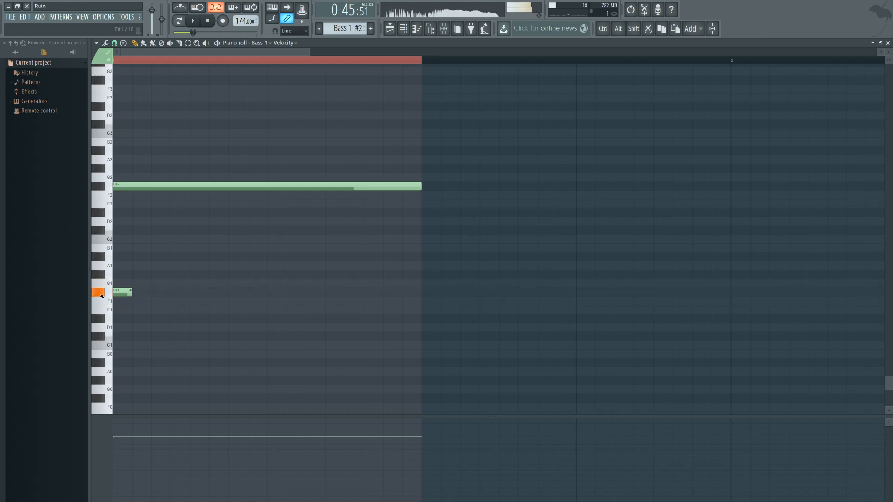
left_click(400, 30)
left_click(440, 321)
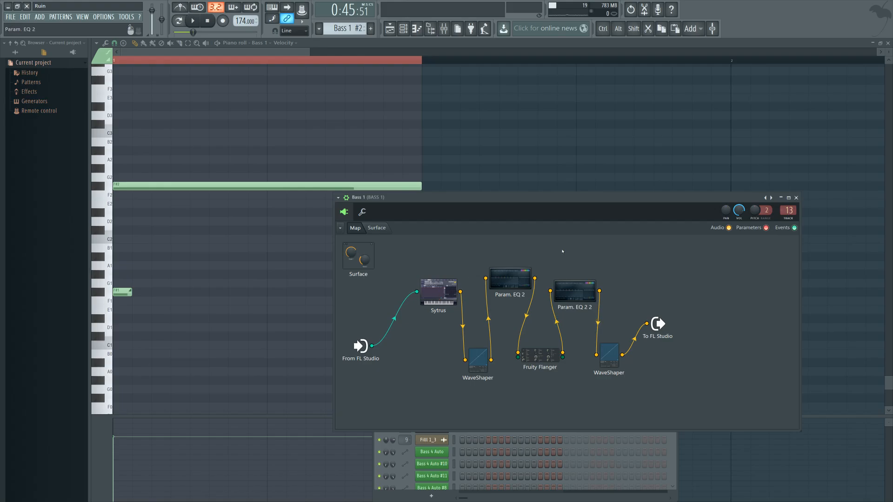
left_click(796, 197)
left_click(390, 29)
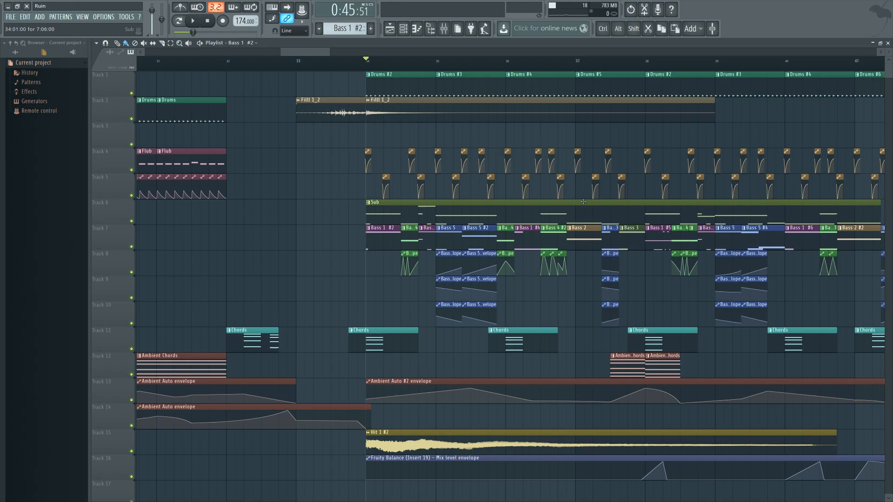
Step: Play the Bass 2 clip from the end of bar 36 and return the playhead to its start
left_click(566, 59)
key("space")
key("space")
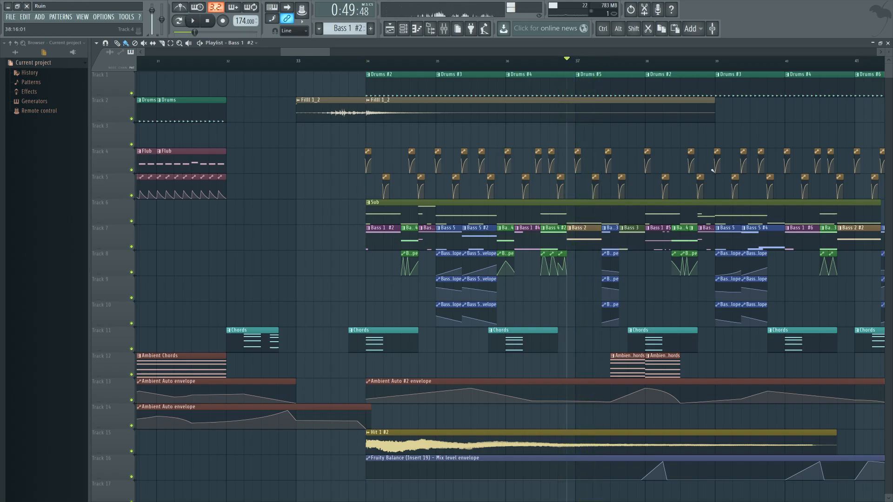
key("space")
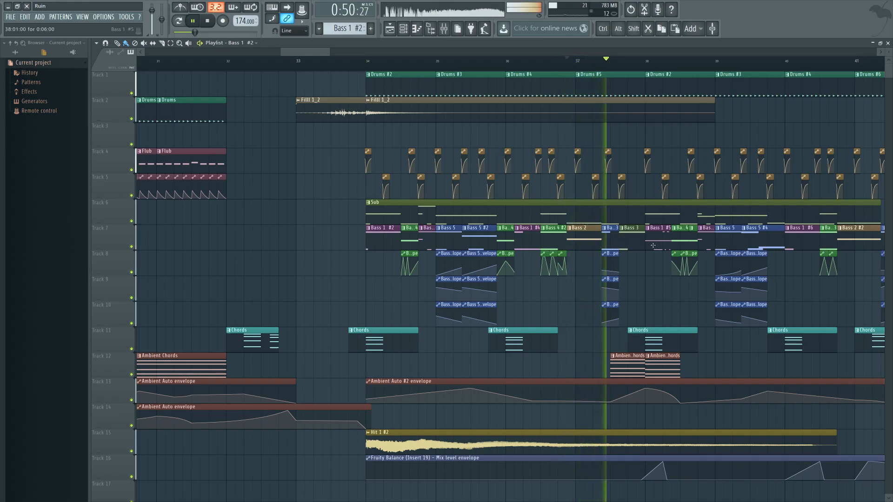
key("space")
left_click(619, 60)
left_click(567, 60)
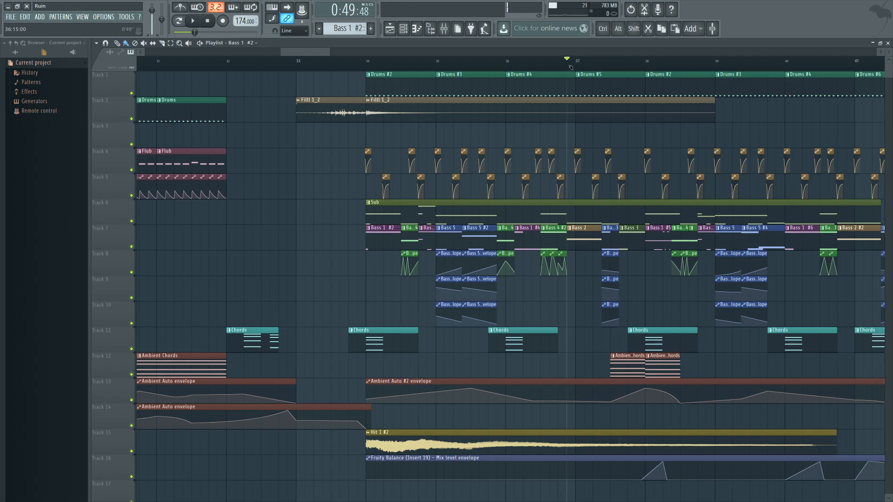
Step: Open the Bass 2 clip, audition it, view the Bass 2 channel's Patcher effect chain, and return to the playlist
double_click(581, 235)
left_click(403, 29)
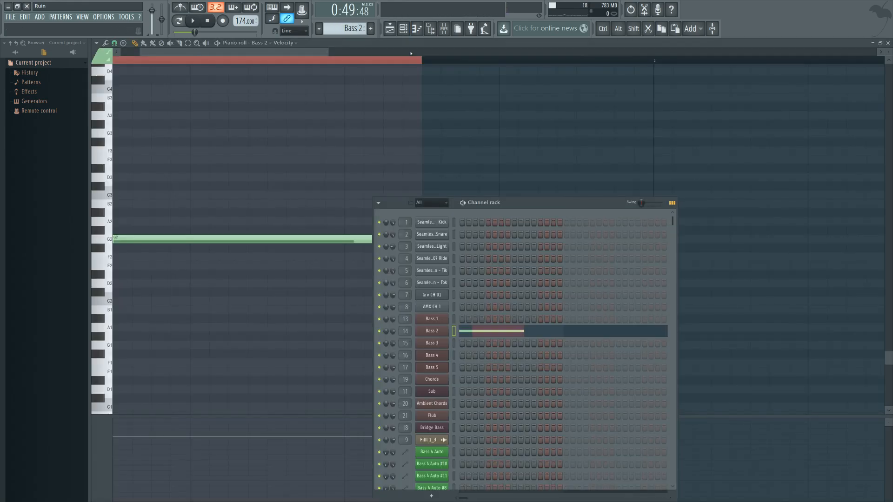
left_click(441, 331)
key("space")
key("space")
left_click_drag(467, 65, 529, 71)
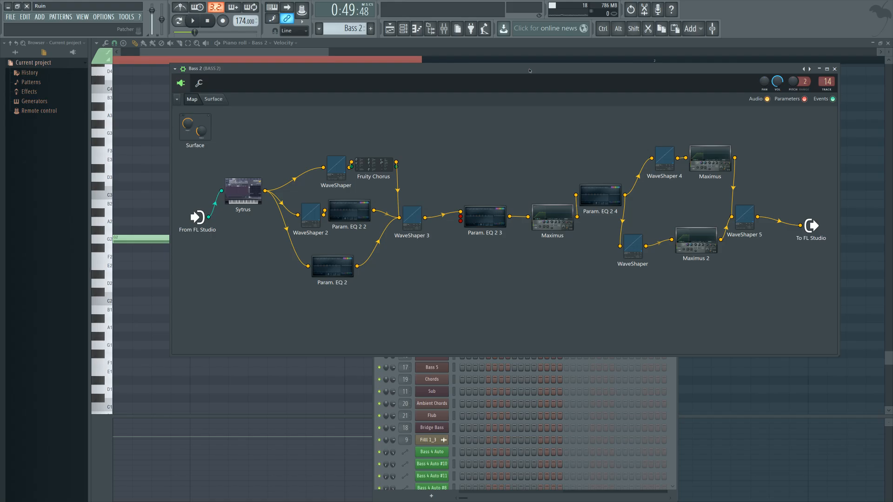
mouse_move(529, 71)
left_mouse_down()
mouse_move(536, 77)
mouse_move(517, 53)
mouse_move(525, 75)
left_mouse_up()
key("space")
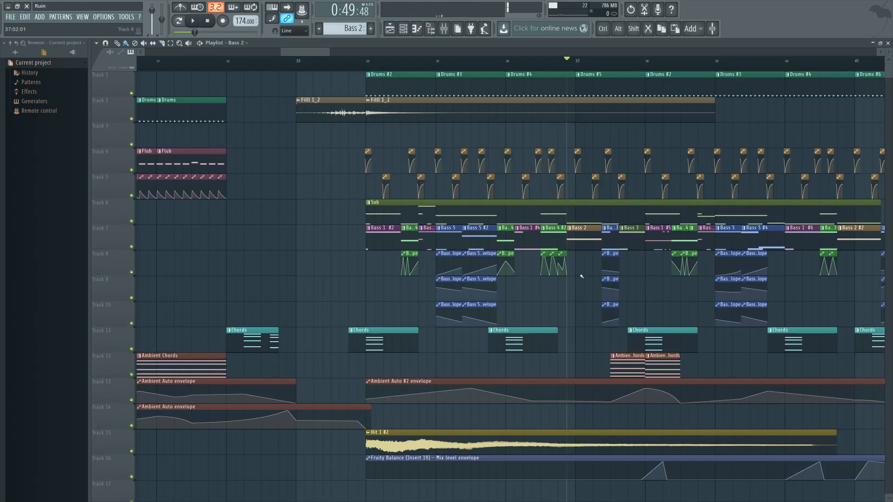
Step: Toggle the drums bus mute in the mixer, replay the Bass 2 clip while watching the levels, and close the mixer
scroll(581, 276, "right", 2)
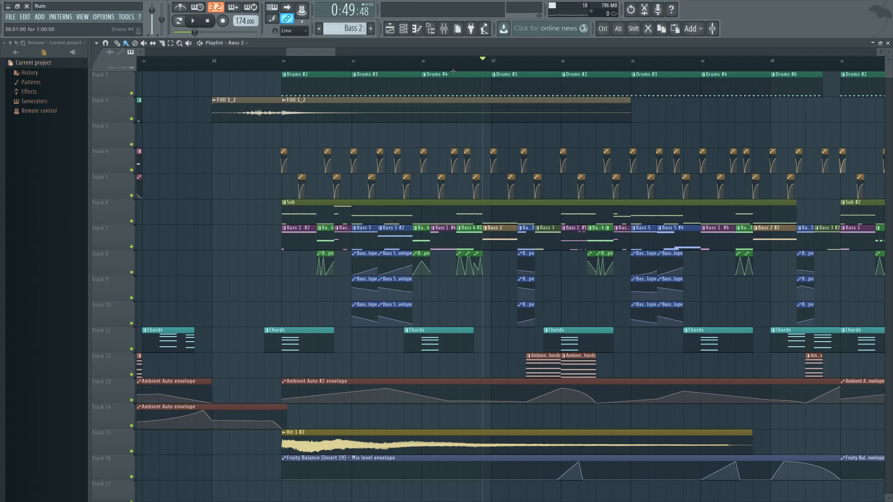
left_click(444, 28)
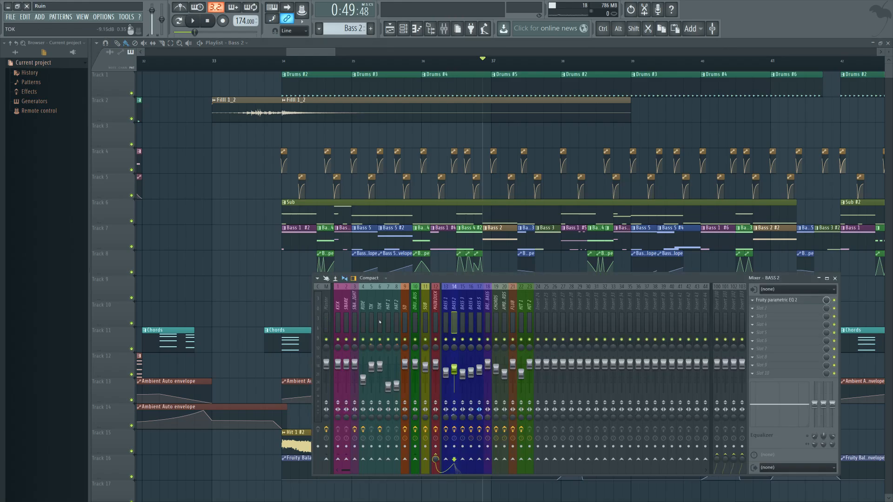
left_click(415, 339)
key("space")
key("space")
key("space")
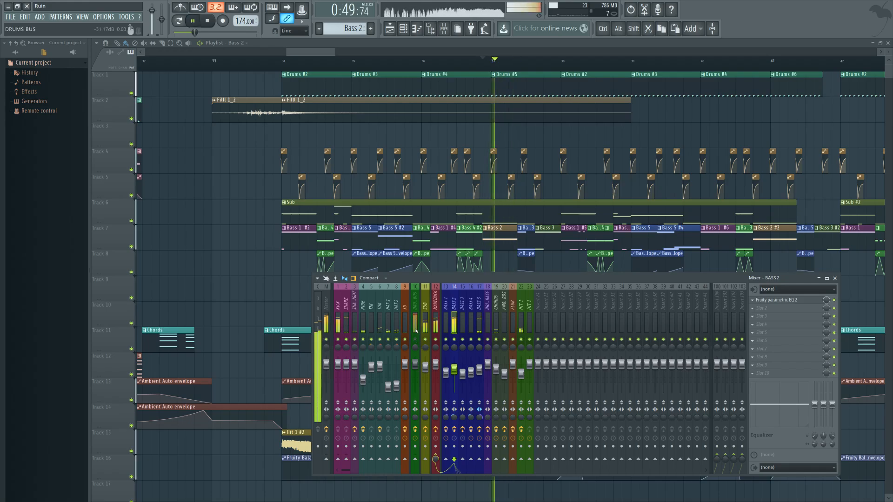
key("space")
key("F9")
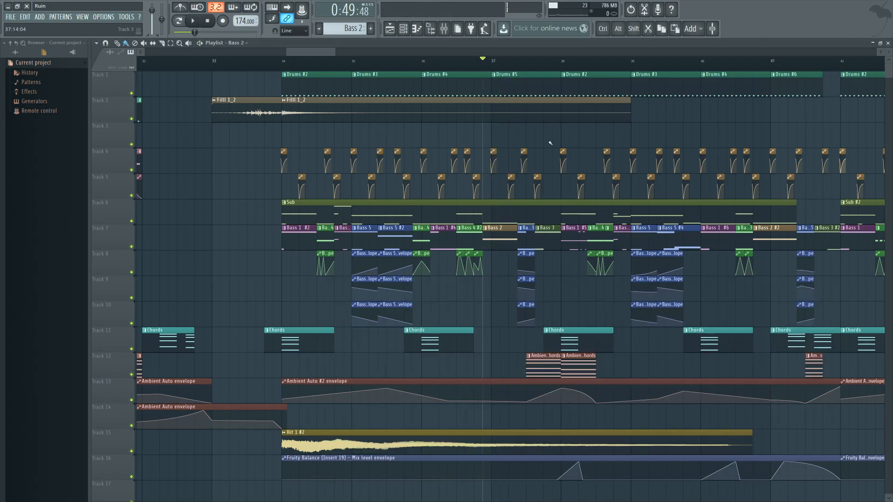
Step: Open the Bass 3 clip in bar 37, view its channel's Patcher effect chain and mixer track, and return to the playlist
left_click(537, 67)
double_click(541, 232)
key("F6")
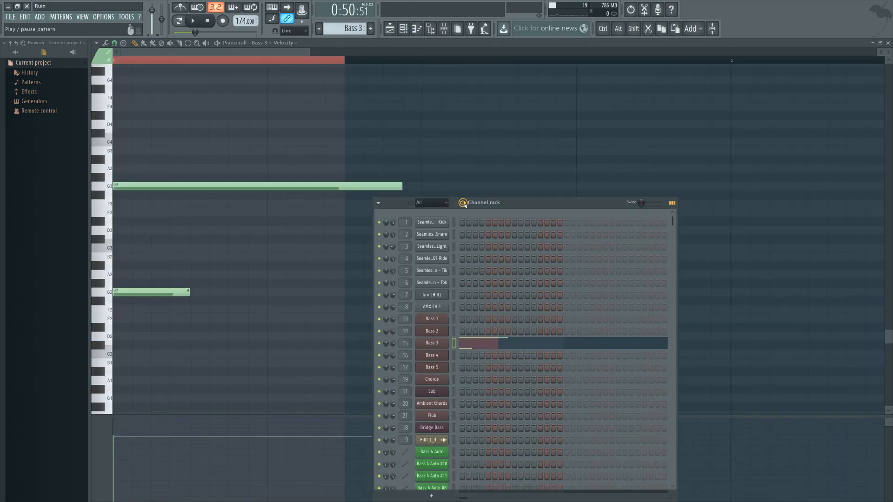
left_click(441, 343)
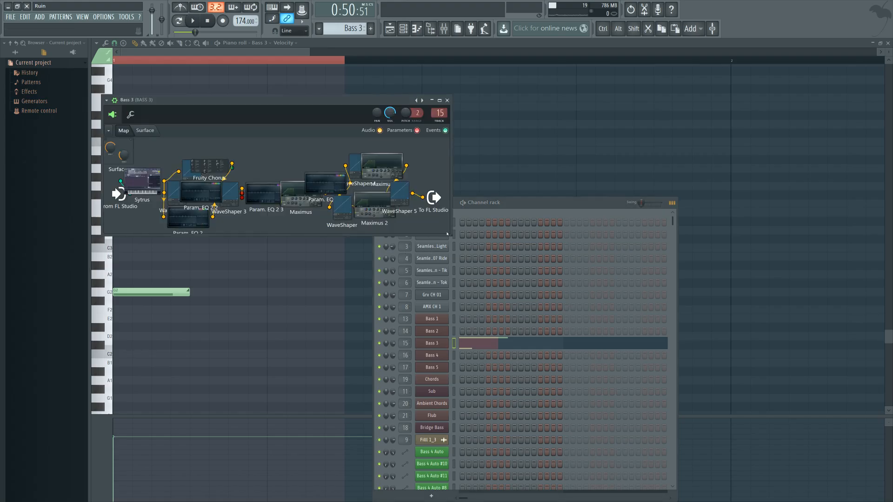
left_click_drag(452, 236, 658, 376)
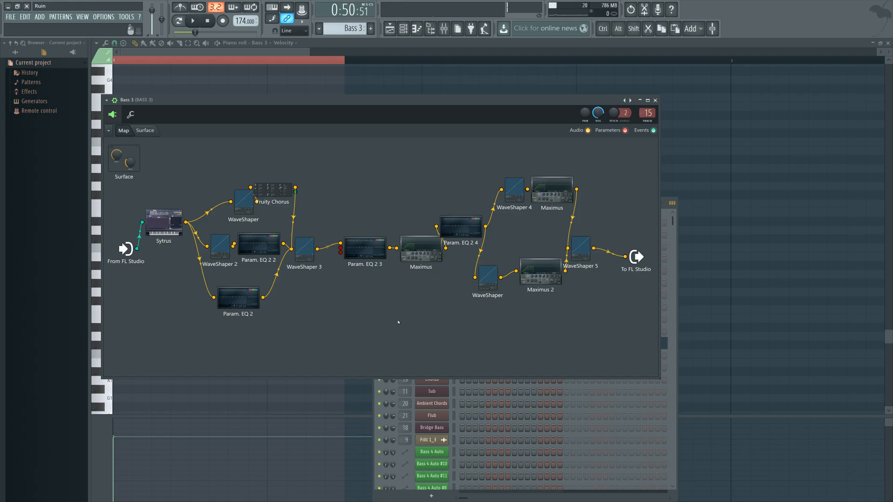
double_click(643, 116)
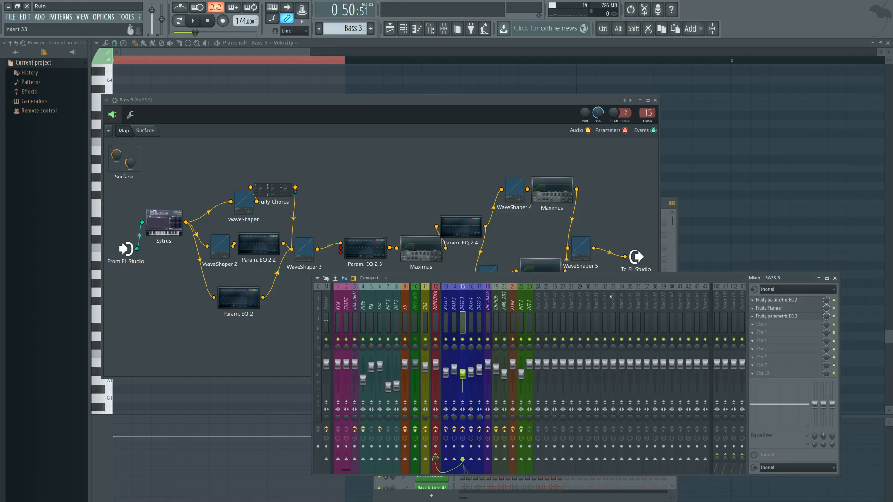
left_click(390, 29)
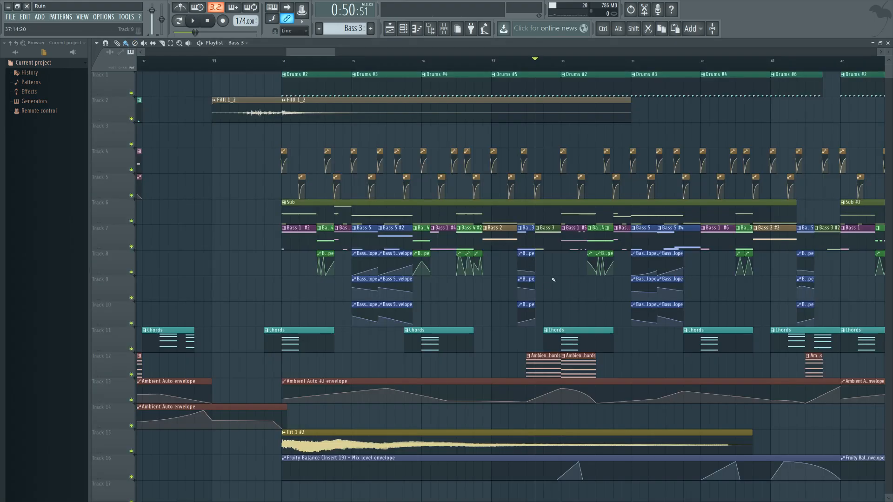
Step: Inspect the Fruity Flanger and second Fruity parametric EQ 2 on the BASS 3 mixer track, and close the mixer
left_click_drag(563, 298, 491, 320)
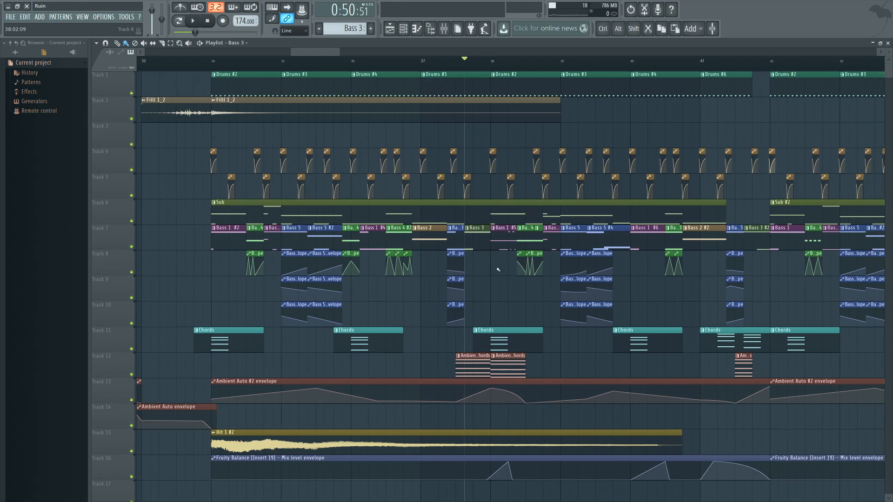
scroll(498, 270, "up", 2)
left_click(448, 33)
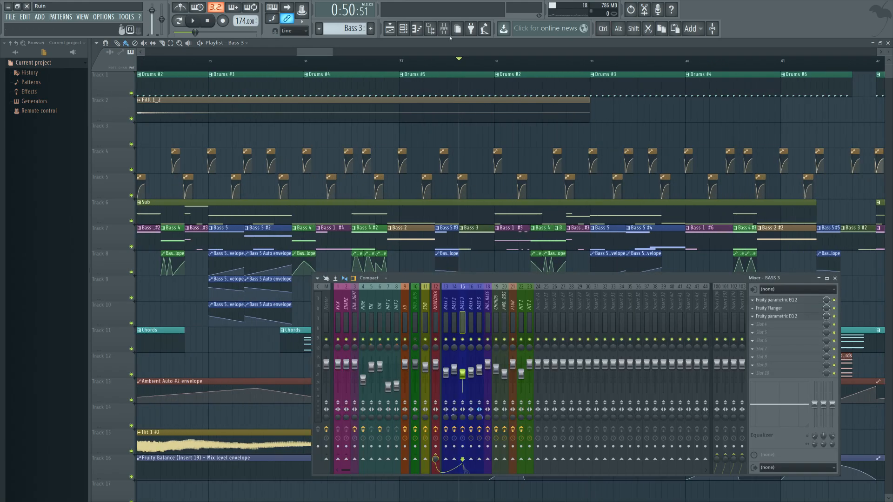
left_click(809, 310)
left_click(809, 316)
left_click_drag(298, 188, 370, 237)
key("space")
key("space")
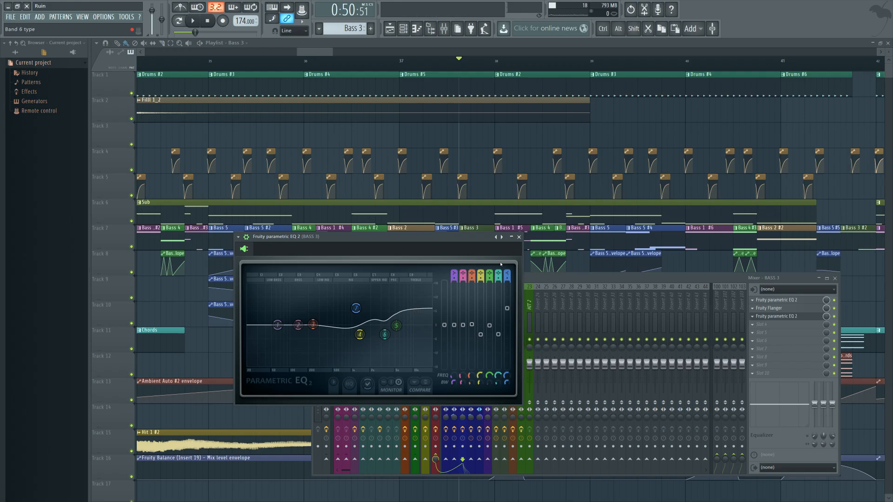
left_click(246, 237)
left_click(519, 237)
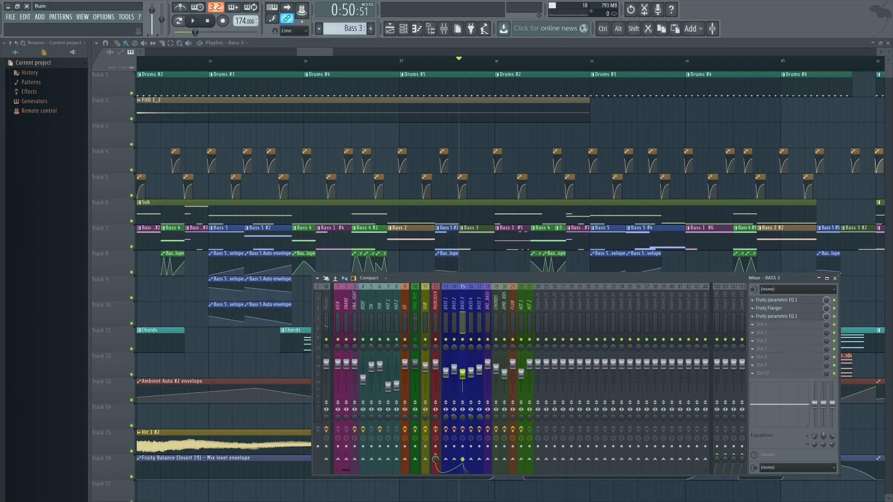
left_click(835, 278)
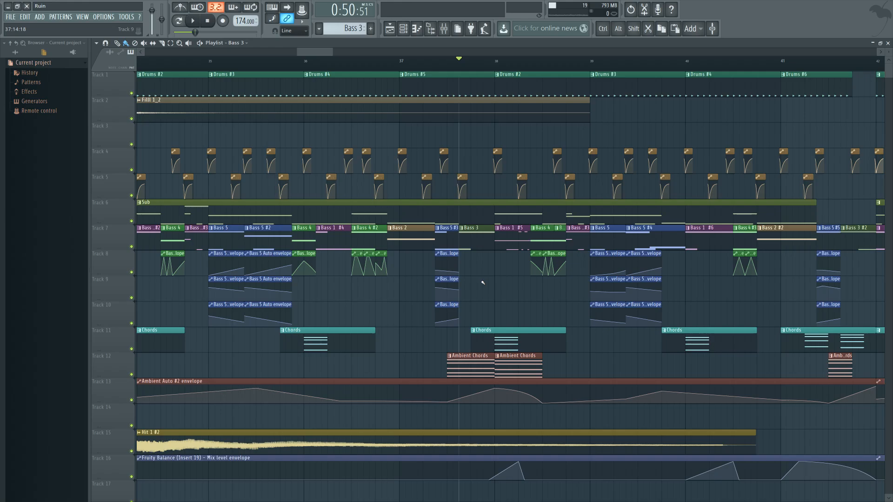
left_click(444, 29)
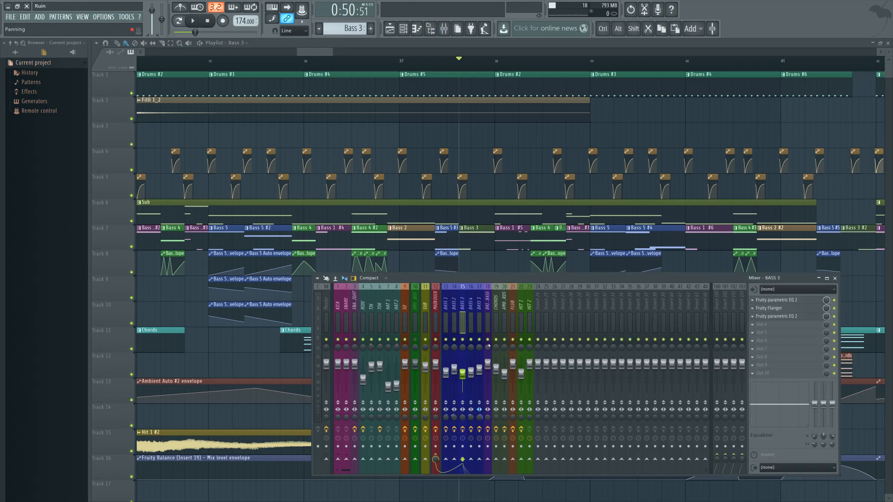
key("F9")
Step: Select the Flub pattern and play the bridge from bar 66, briefly checking the mixer levels
scroll(483, 289, "down", 3)
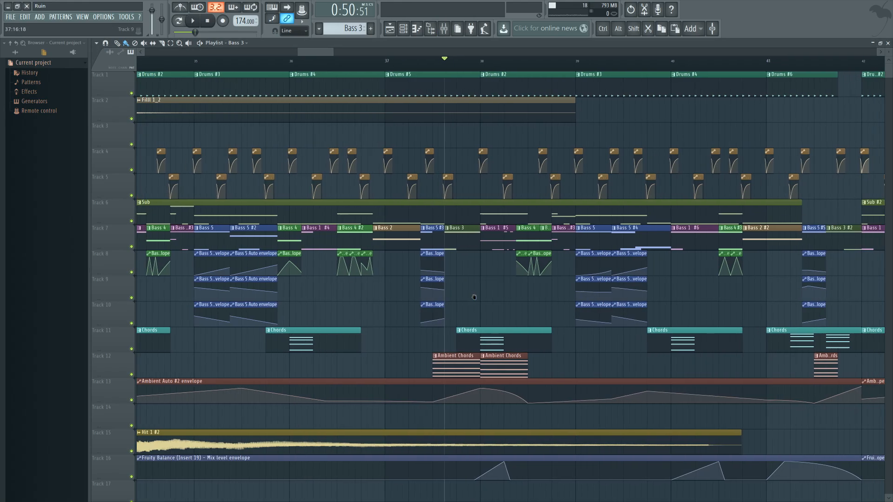
scroll(457, 287, "down", 3)
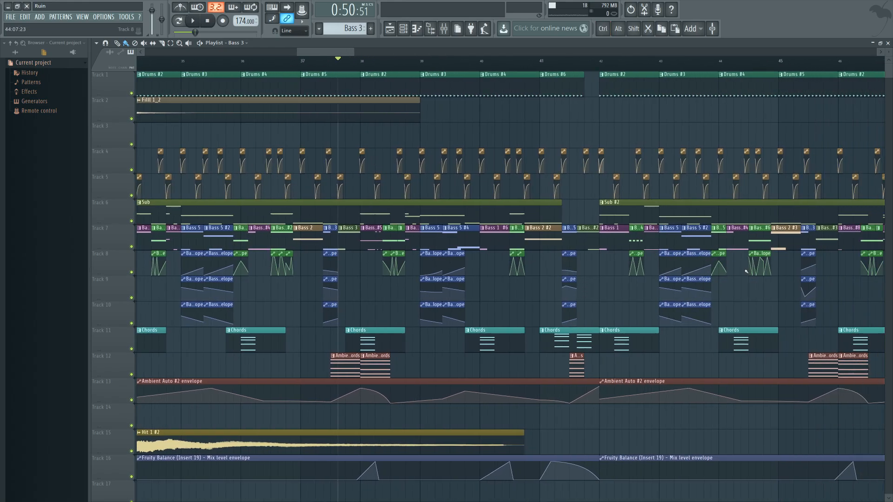
scroll(455, 306, "down", 4)
scroll(455, 305, "down", 16)
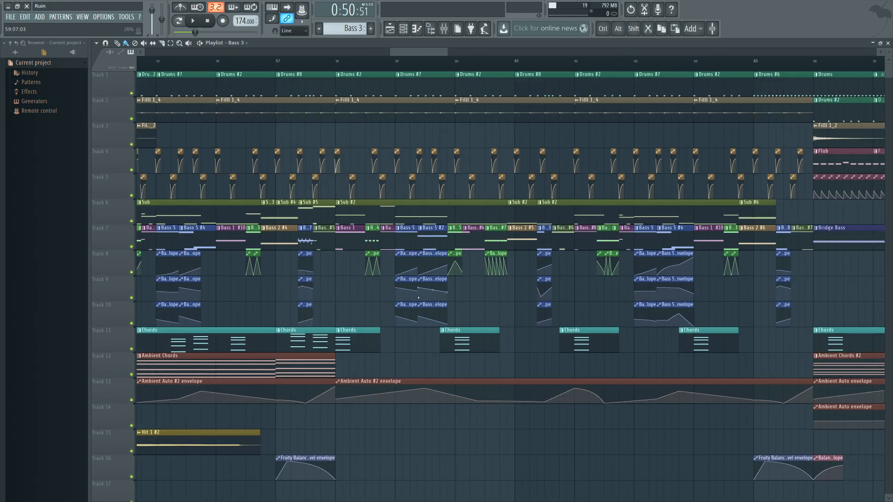
scroll(432, 294, "down", 7)
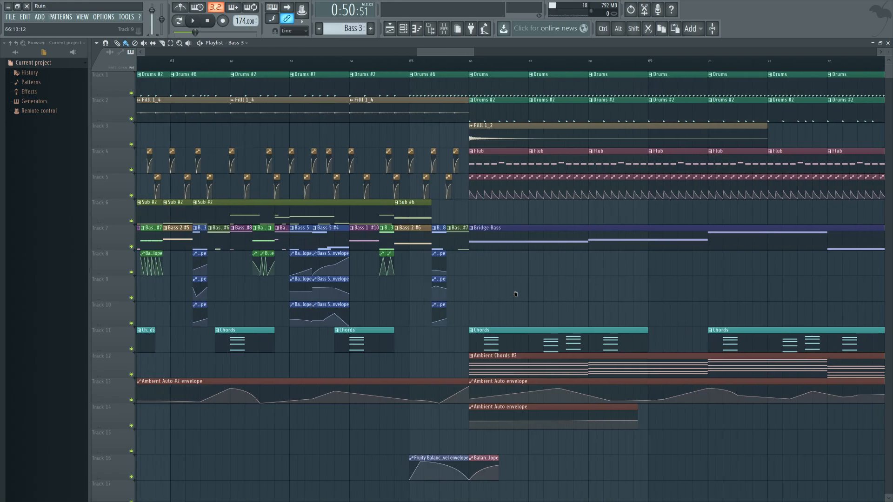
left_click(385, 156)
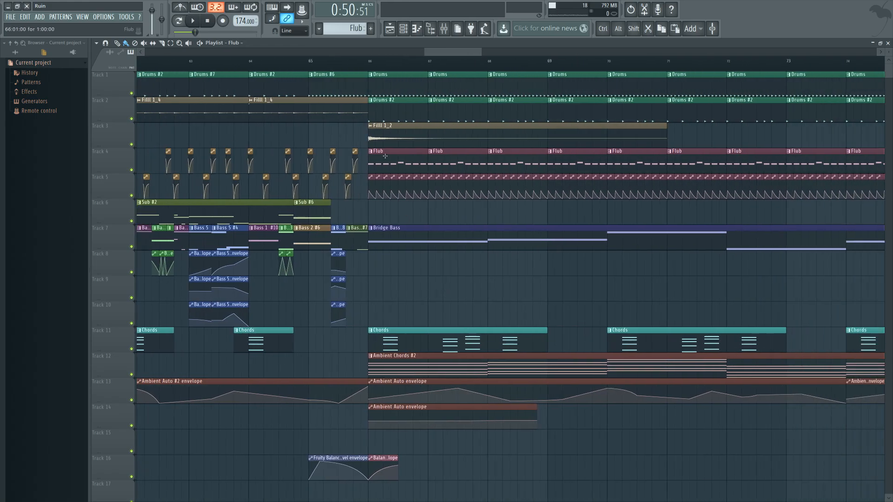
left_click(368, 63)
key("space")
key("F9")
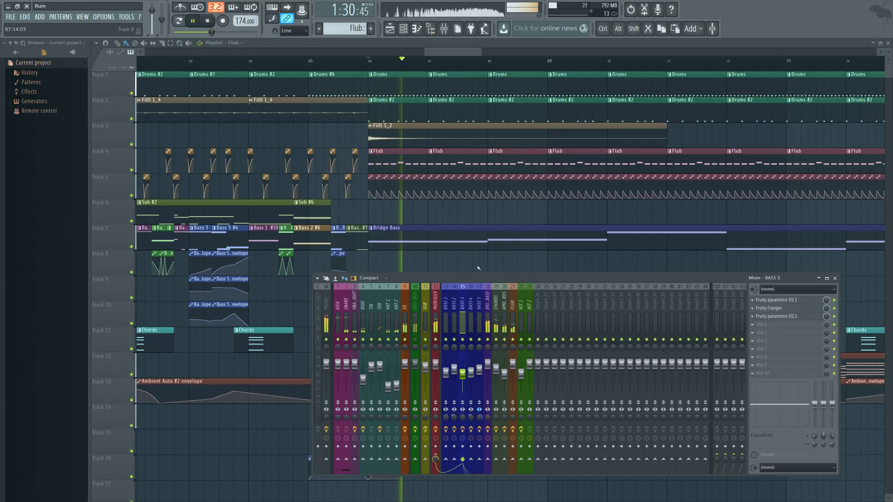
key("F9")
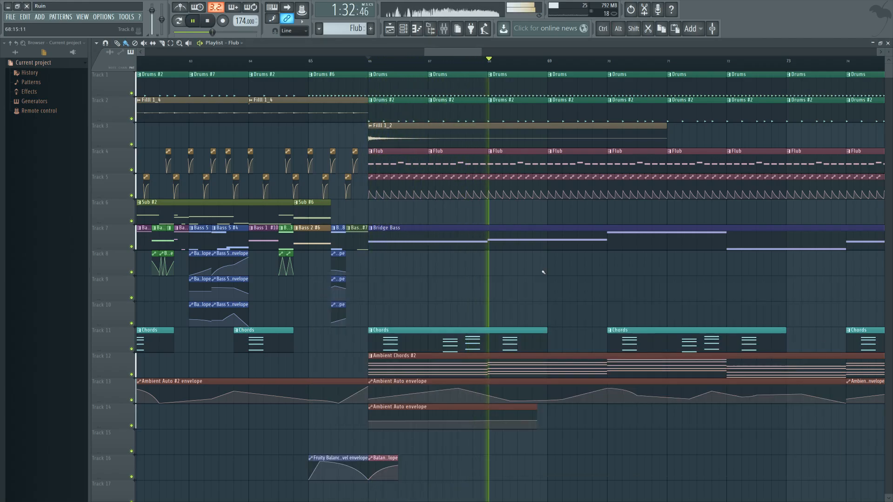
key("space")
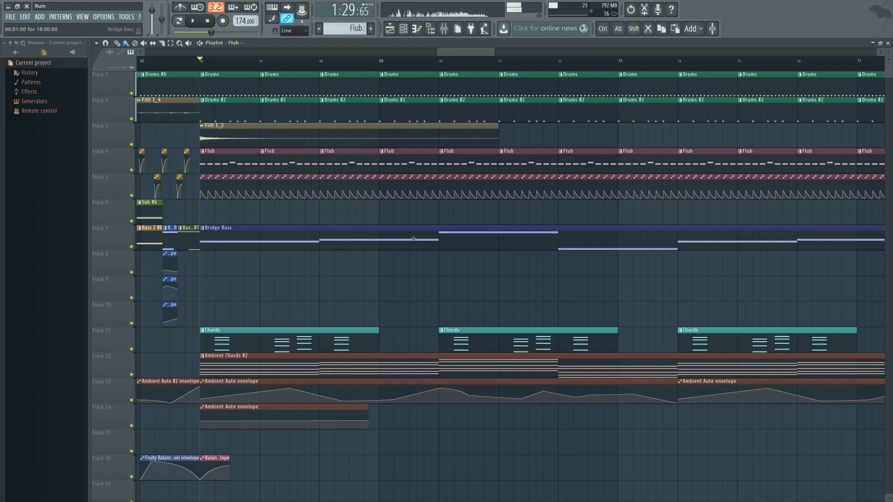
Step: View the whole arrangement, play the drop from bar 34 with the mixer open, and audition the section at bar 58
scroll(403, 284, "down", 5)
left_click_drag(439, 291, 543, 296)
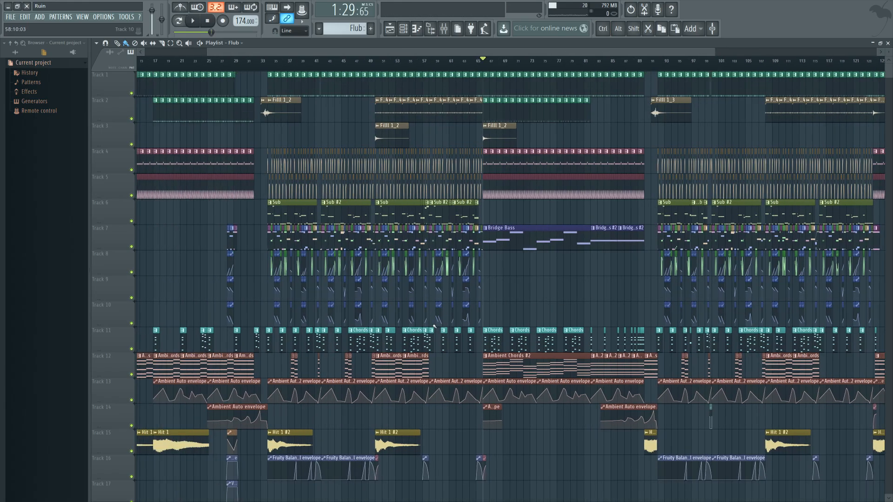
left_click_drag(441, 352, 492, 345)
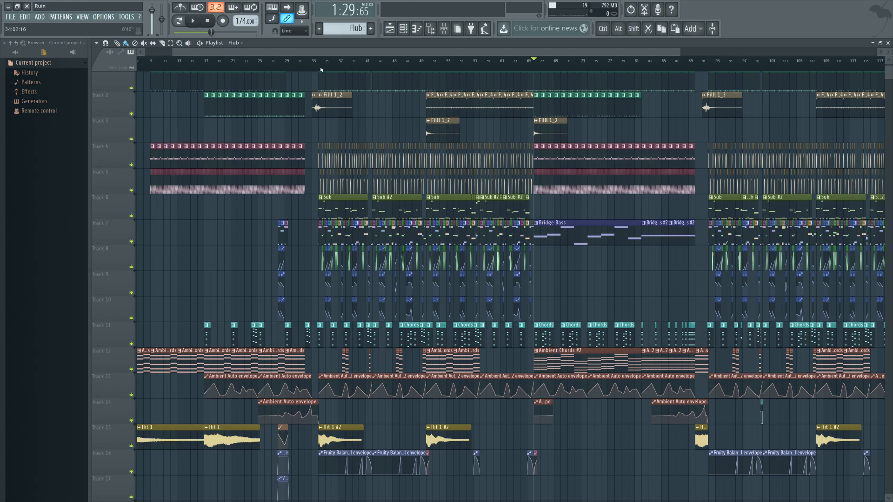
left_click(320, 69)
left_click(444, 28)
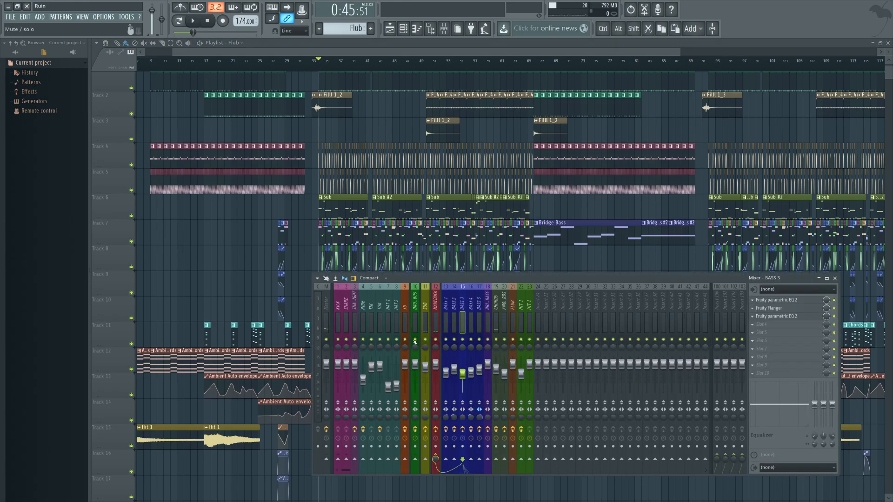
key("space")
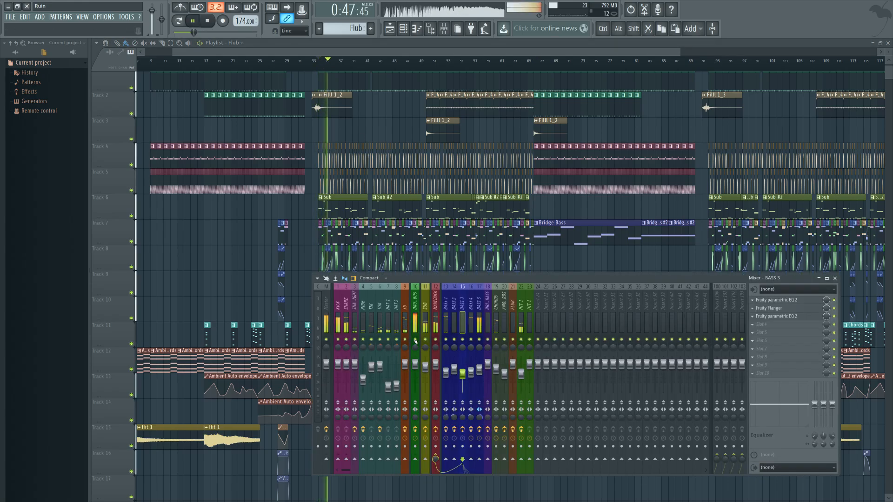
key("space")
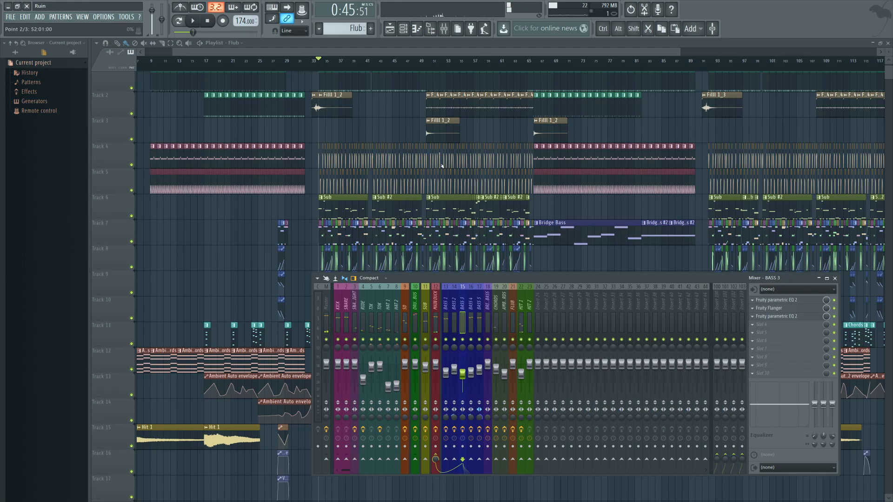
left_click(473, 65)
key("space")
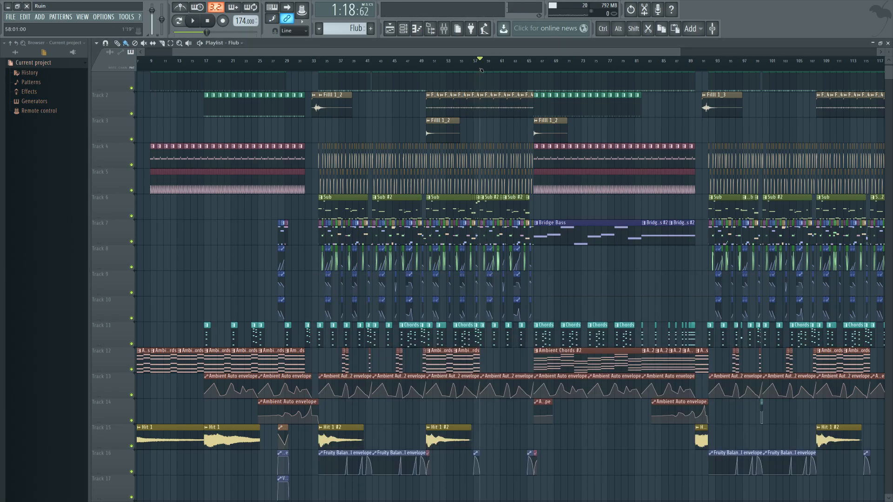
Step: Audition the last part of the first drop from about bar 57 and stop playback
key("space")
key("space")
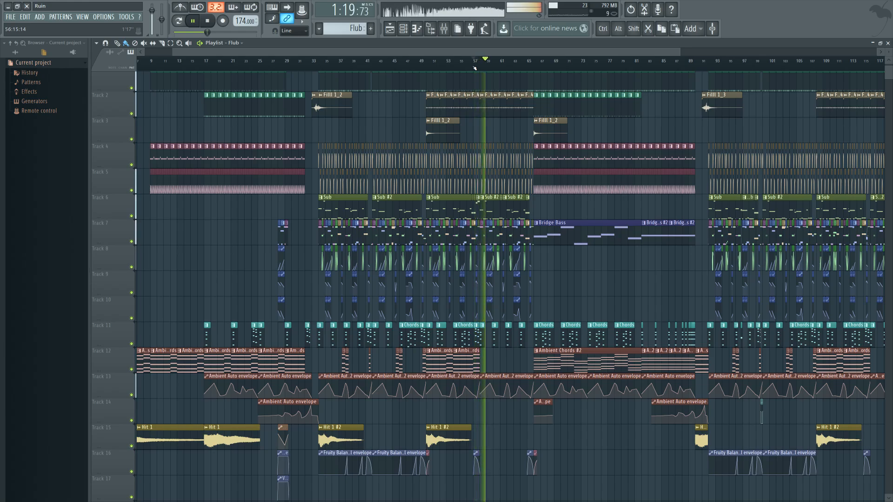
key("space")
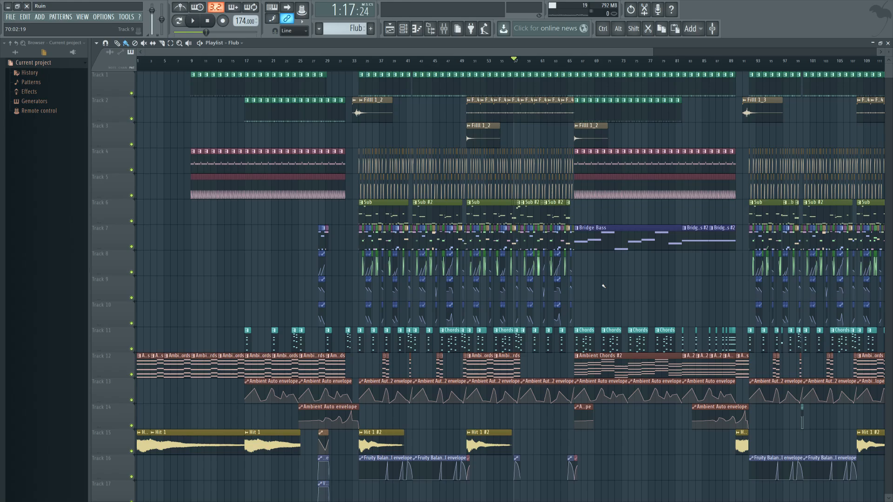
Step: Survey the whole playlist arrangement from the intro through the bridge and second drop to the outro
scroll(603, 286, "right", 3)
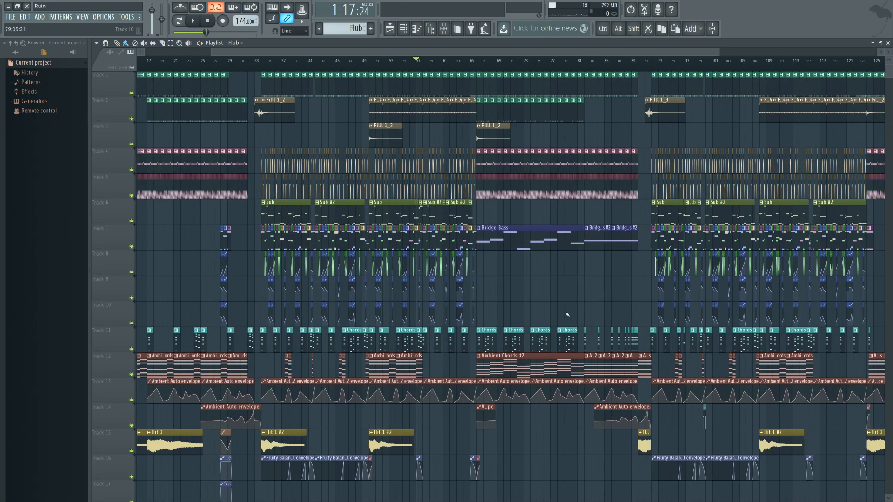
scroll(568, 315, "right", 3)
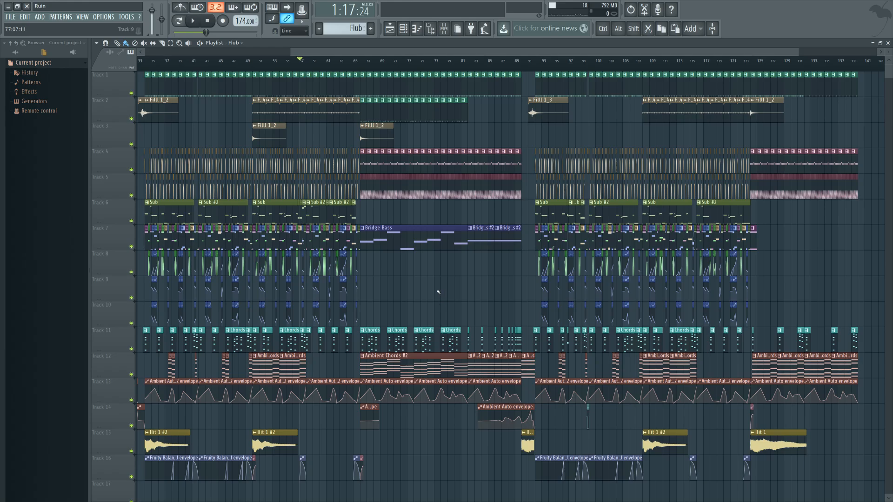
scroll(536, 291, "left", 3)
scroll(529, 288, "down", 4, "ctrl")
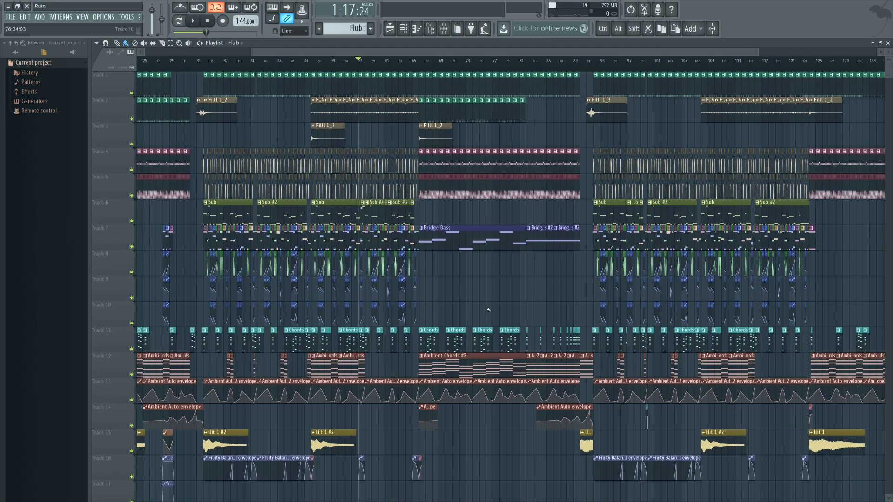
scroll(493, 302, "down", 3)
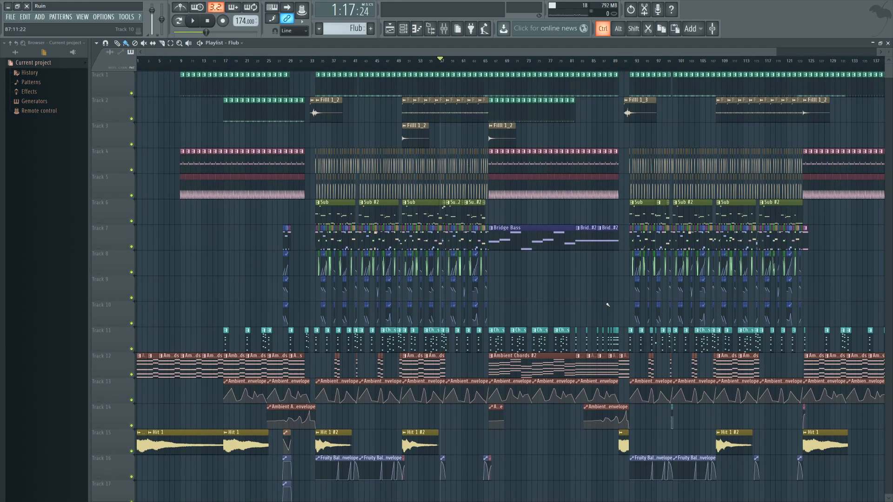
scroll(567, 294, "left", 2)
scroll(543, 285, "down", 1)
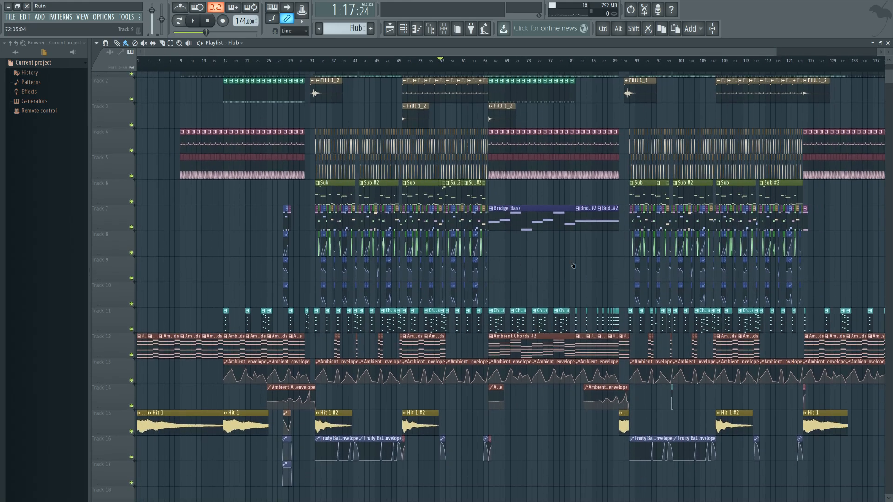
Step: Solo the Chords on Track 11 and audition them from bar 34
scroll(419, 265, "up", 3, "ctrl")
scroll(412, 254, "up", 3, "ctrl")
left_click_drag(411, 254, 403, 254)
left_click(437, 63)
right_click(131, 312)
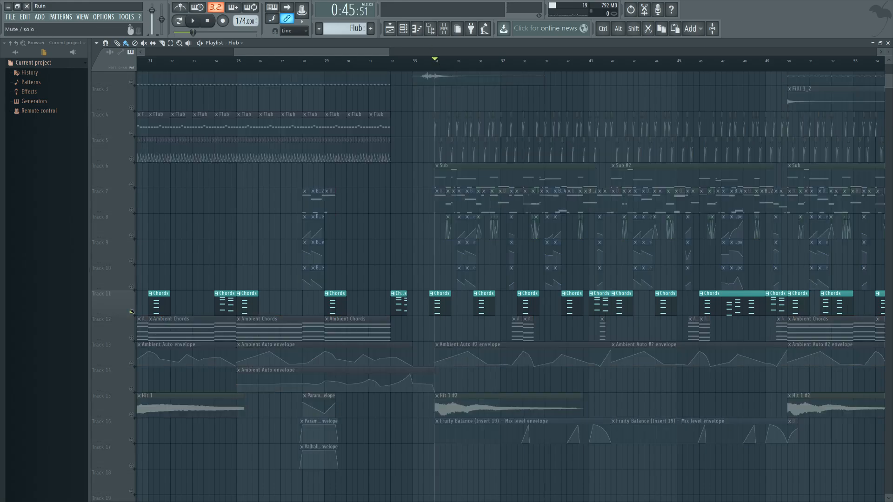
key("space")
key("space")
Step: View the Chords channel's Patcher chain from the channel rack and close the plugin windows
key("F6")
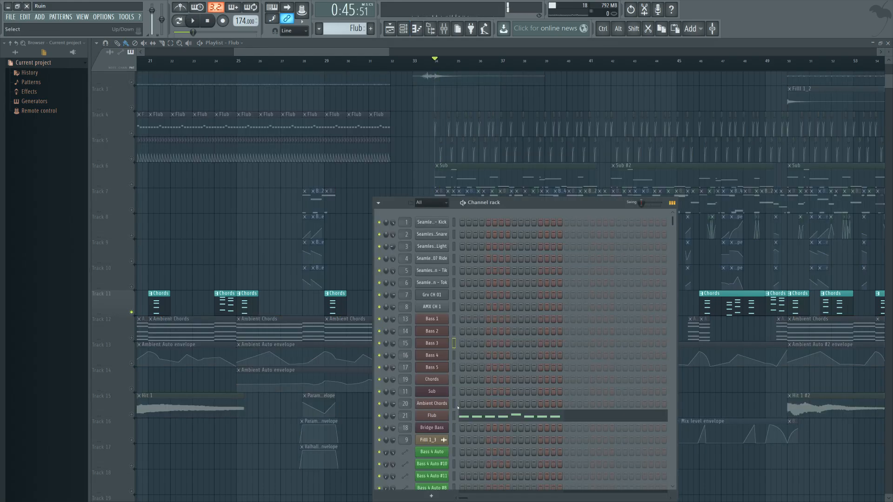
left_click(432, 343)
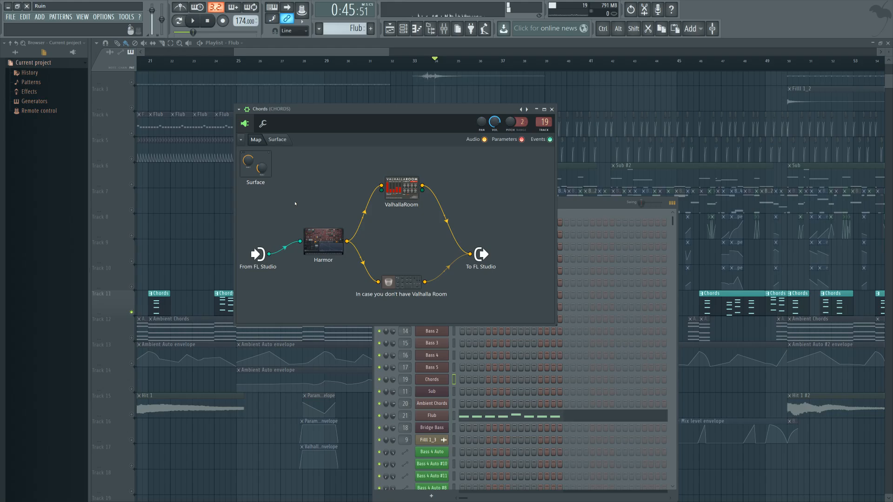
key("F12")
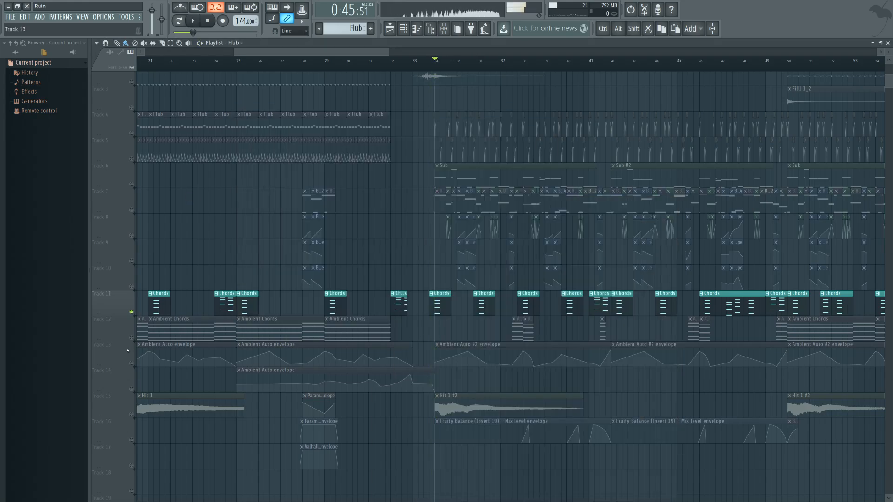
Step: Solo the Ambient Chords on Track 12 with their automation on Track 13, and audition them from bars 25, 37 and 50
left_click(123, 334)
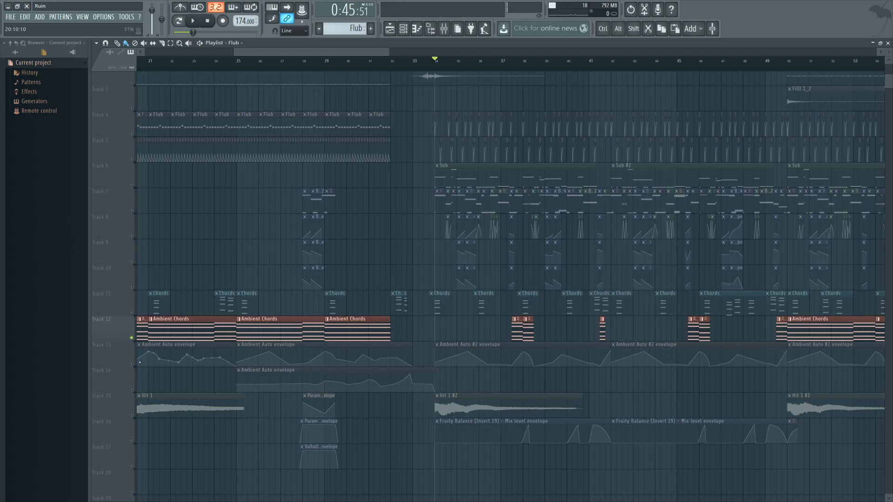
left_click(131, 364)
left_click(236, 68)
key("space")
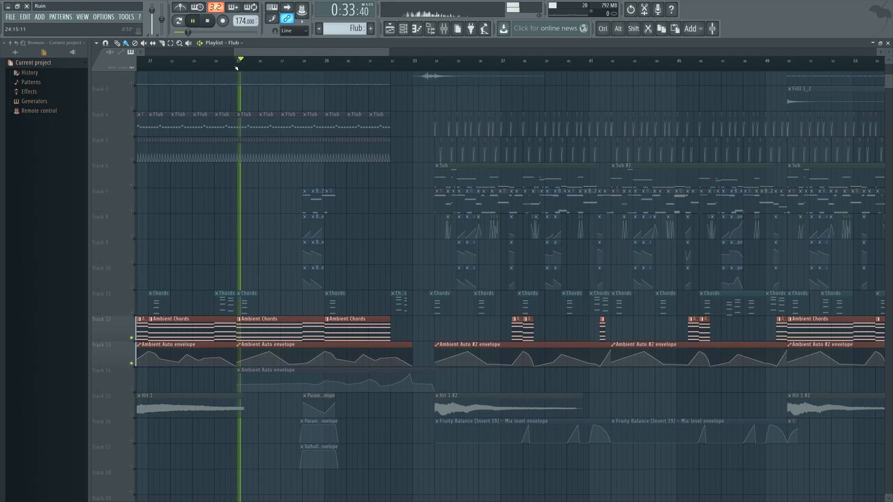
left_click(505, 66)
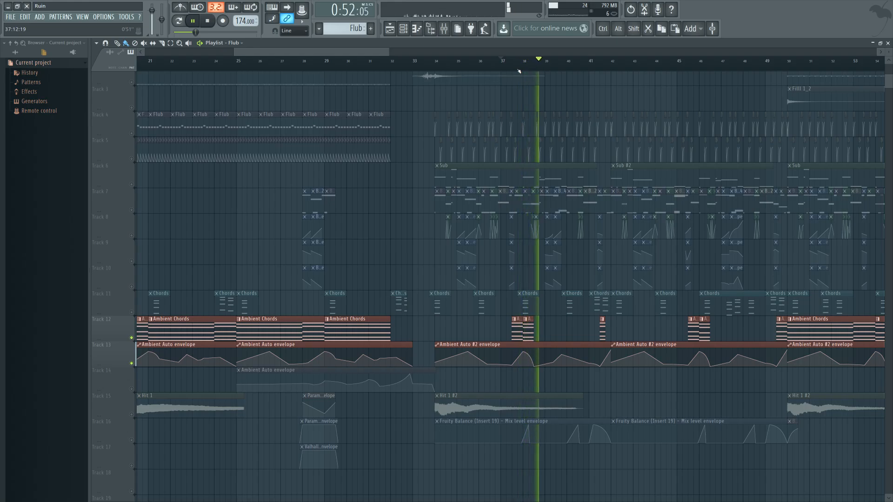
left_click(788, 65)
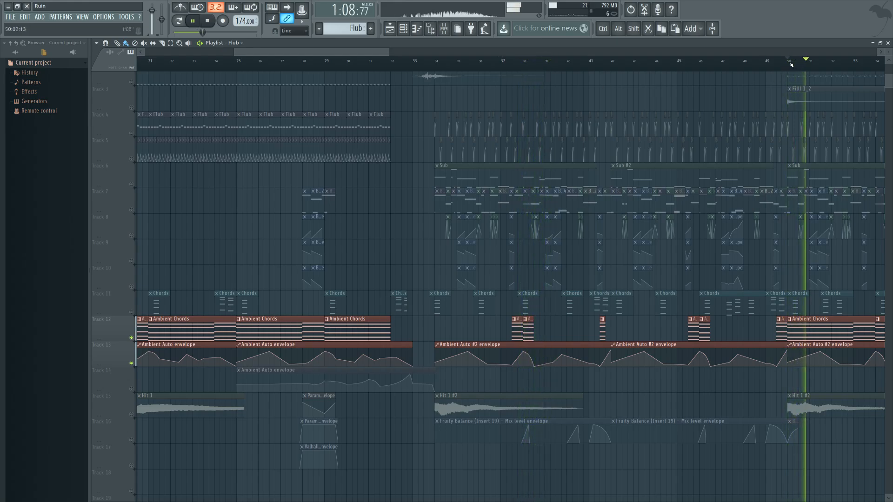
Step: Open the Ambient Chords clip at bar 50, view its channel's Patcher chain, and stop playback
double_click(806, 329)
left_click(403, 29)
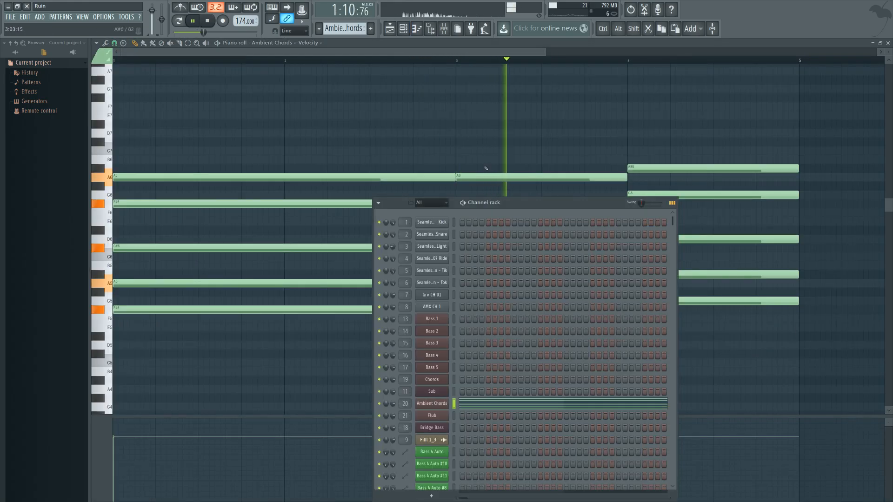
left_click(436, 405)
key("space")
left_click_drag(213, 222, 233, 194)
left_click_drag(262, 54, 526, 124)
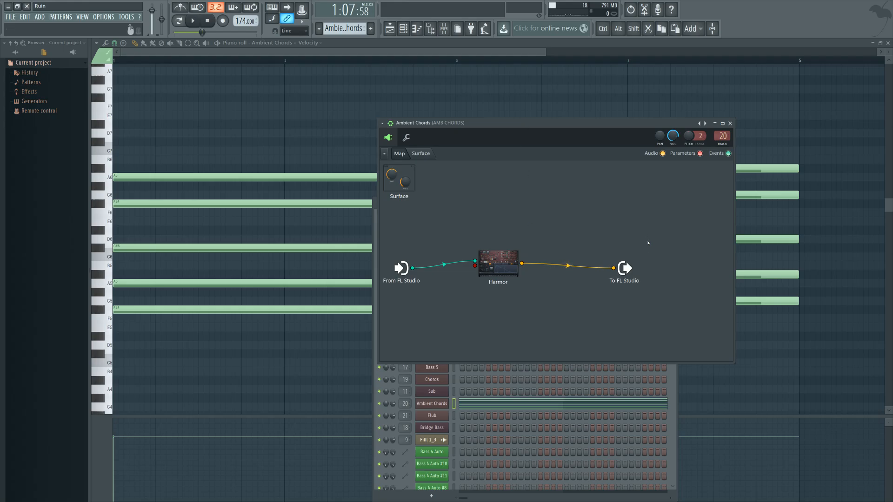
Step: Inspect the Fruity parametric EQ 2 on the AMB CHORDS mixer track, close the windows, and return to the playlist
double_click(722, 136)
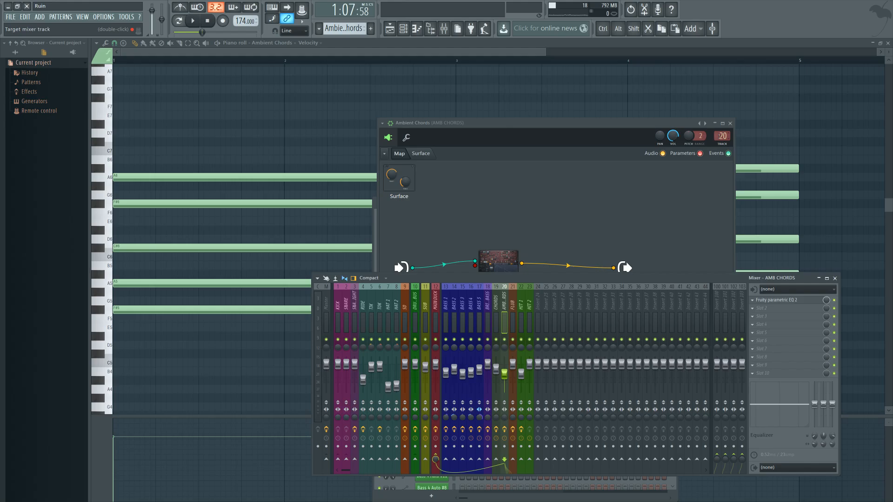
left_click(776, 303)
left_click(776, 303)
left_click(776, 302)
left_click(776, 303)
left_click(730, 123)
left_click(835, 278)
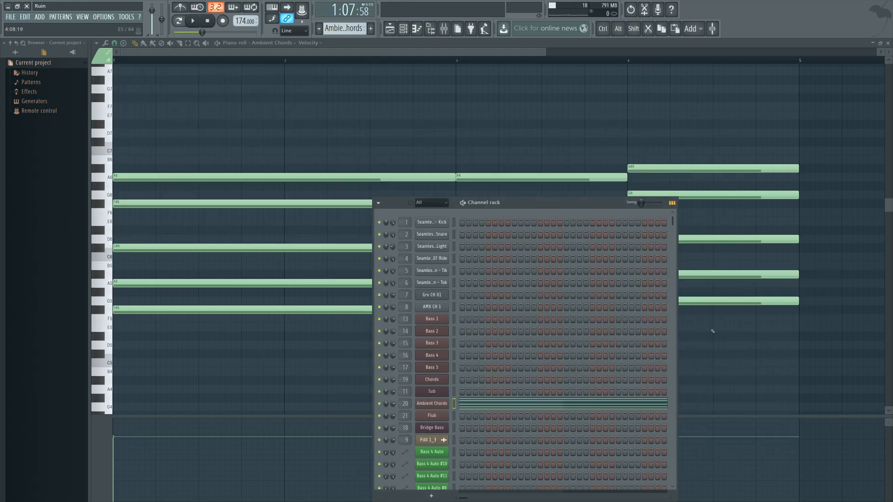
key("F6")
key("F5")
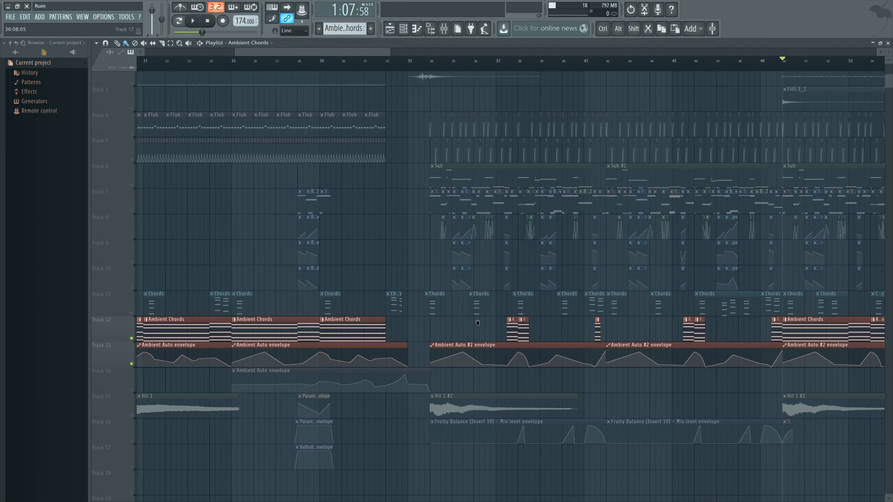
Step: Move the playback position to bar 28 and solo the Ambient Auto envelope on Track 14
left_click_drag(488, 322, 480, 369)
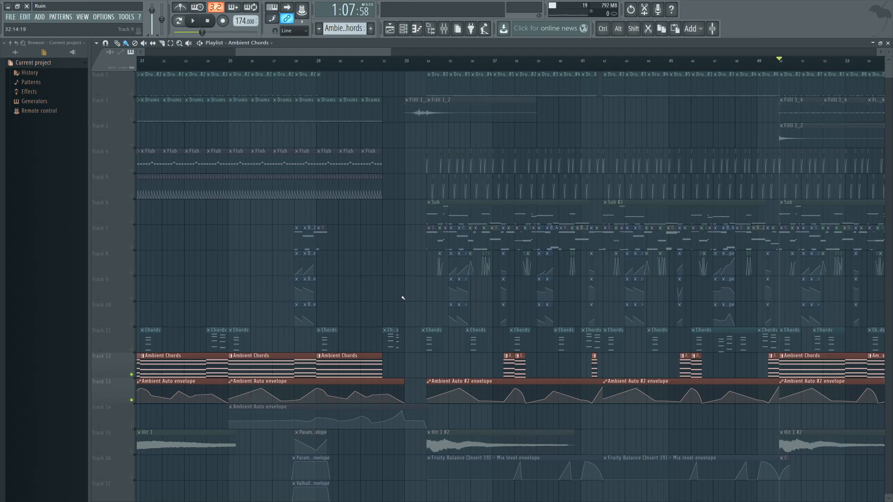
left_click(318, 68)
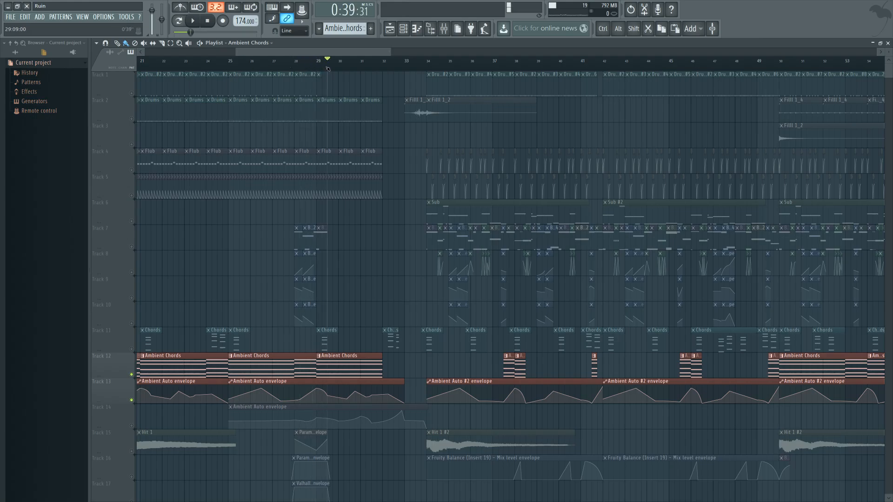
left_click(320, 68)
left_click_drag(320, 68, 297, 69)
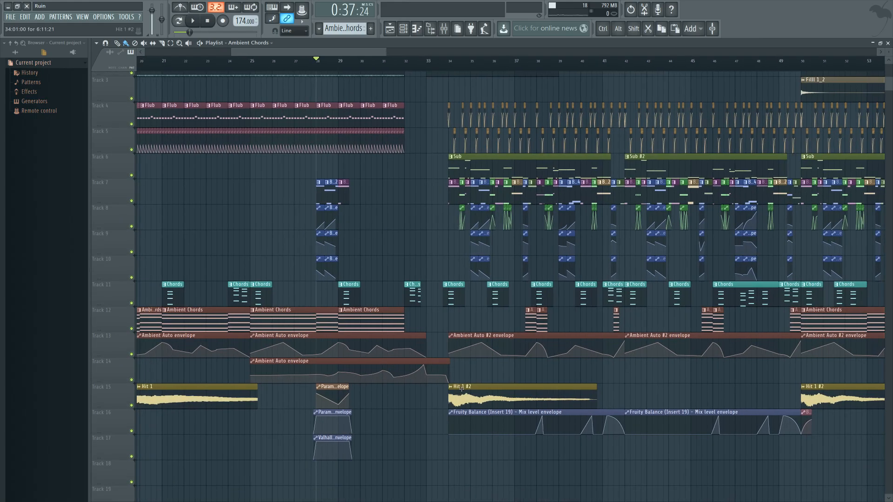
Step: Open the Hit 1 #2 clip's sample settings at bar 34 and inspect its HIT 1 mixer track with Fruity Convolver
double_click(461, 389)
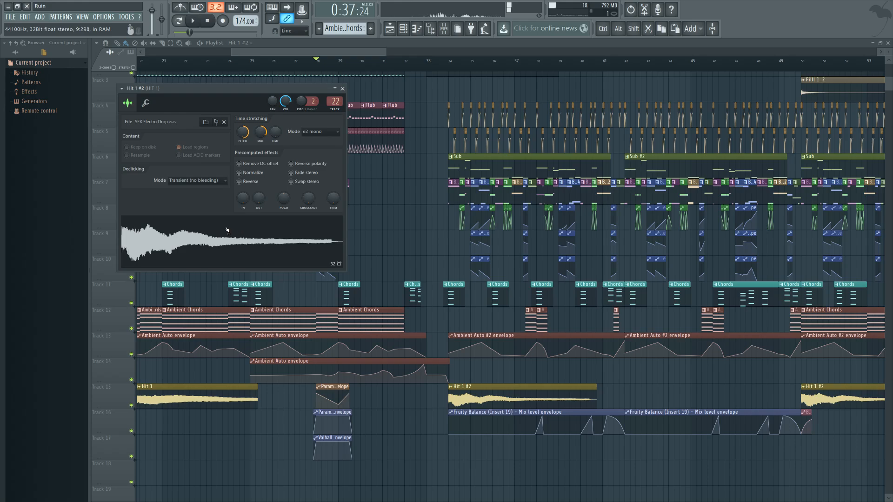
left_click_drag(212, 90, 447, 166)
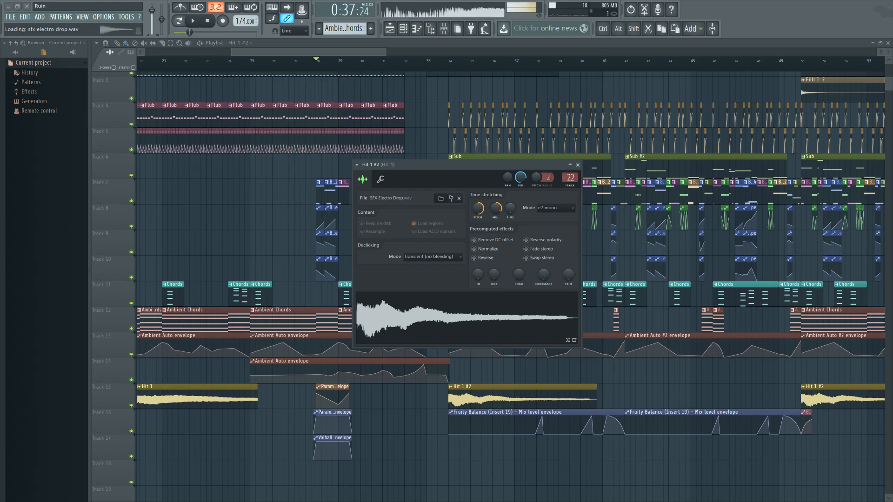
left_click(570, 177)
left_click(775, 295)
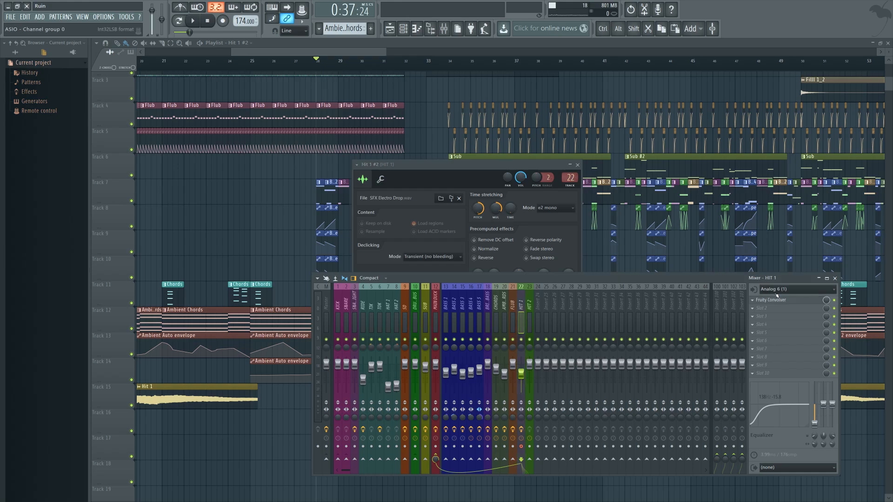
left_click(770, 490)
key("F9")
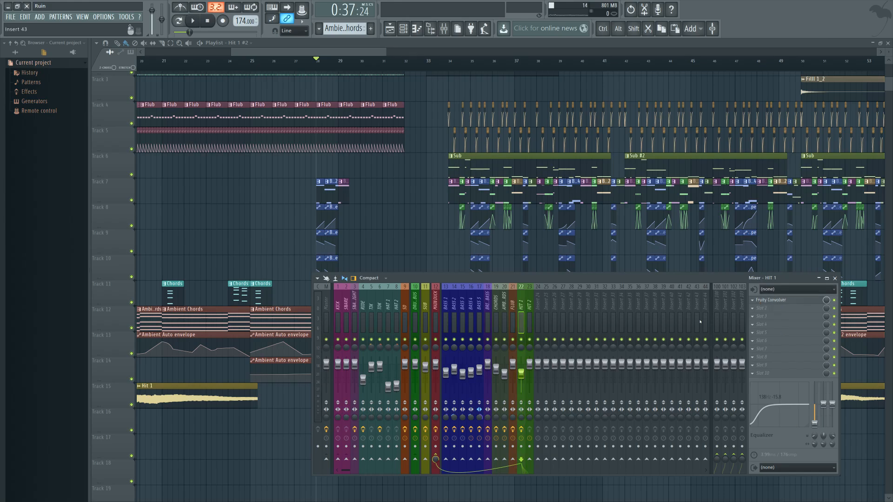
Step: Reopen the Hit 1 #2 sample settings, recheck the linked mixer track, and close both windows
key("F9")
double_click(481, 388)
left_click(471, 311)
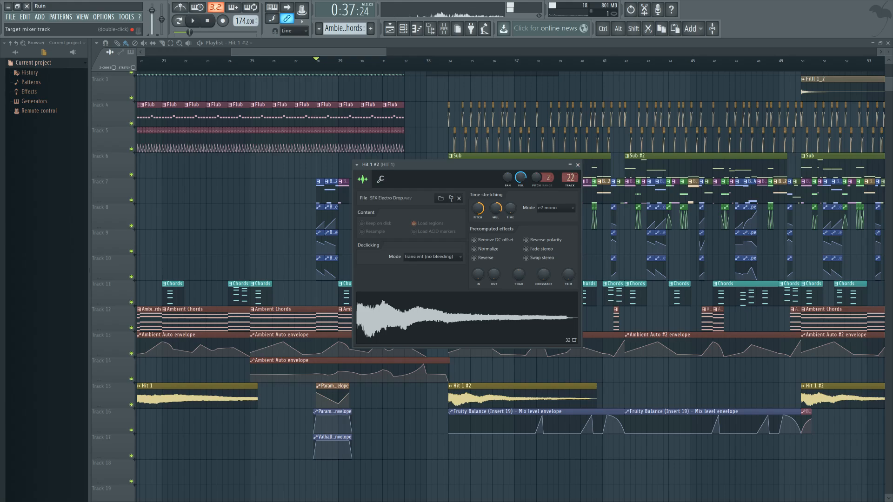
key("F9")
left_click(578, 165)
key("F9")
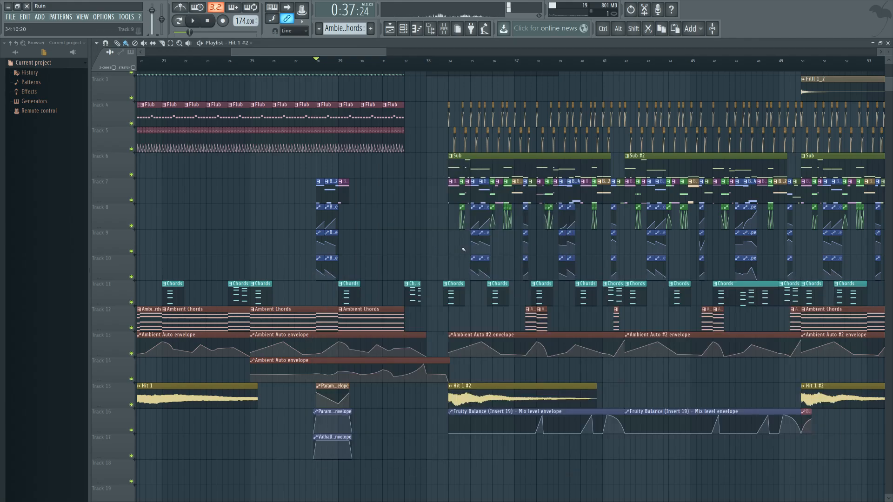
Step: Look over the arrangement around the intro and first drop, and play from bar 28
scroll(511, 372, "right", 3)
scroll(447, 375, "down", 5, "ctrl")
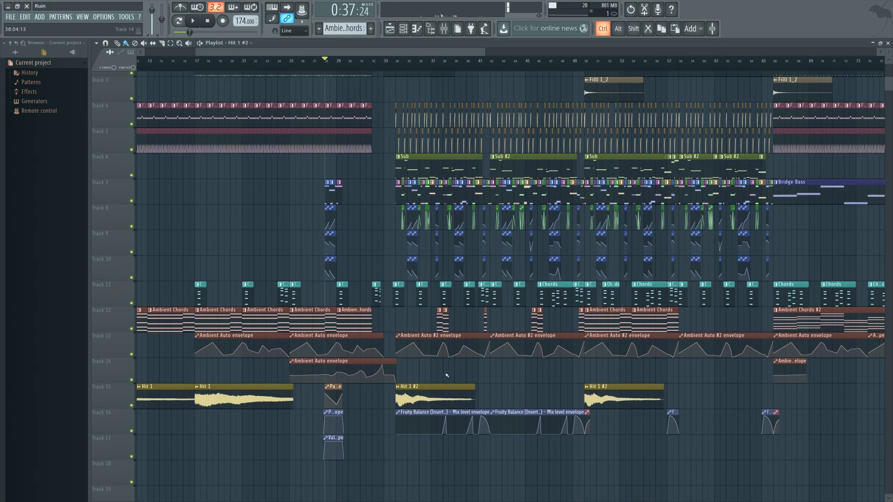
scroll(474, 429, "up", 2)
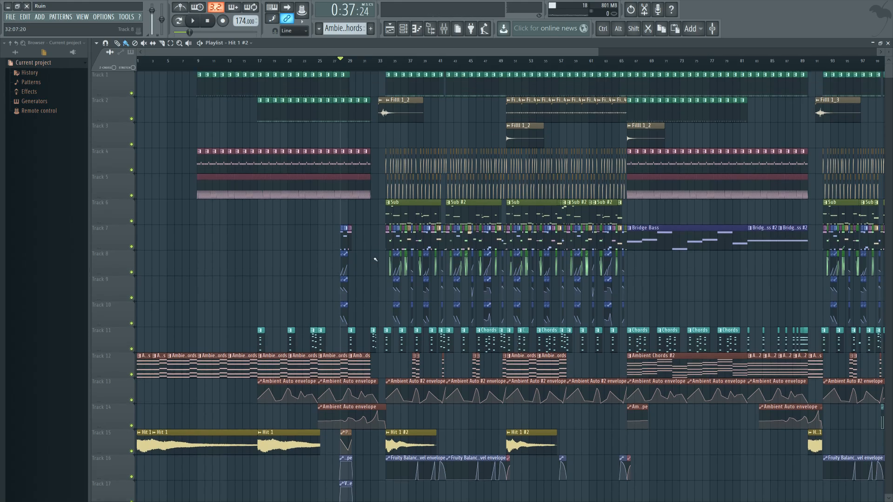
scroll(375, 259, "up", 5, "ctrl")
key("space")
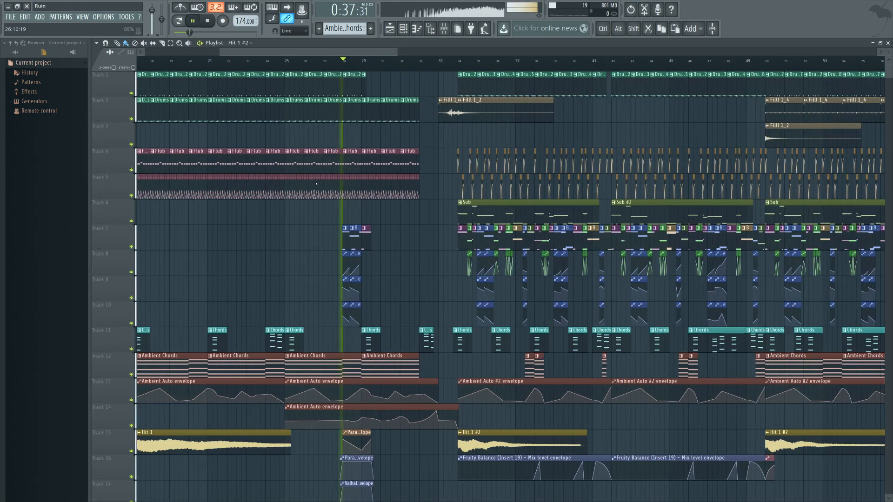
left_click_drag(316, 183, 429, 194)
Step: Open the Flub clip's notes, view its channel's Patcher chain, return to the playlist, and stop playback
double_click(470, 158)
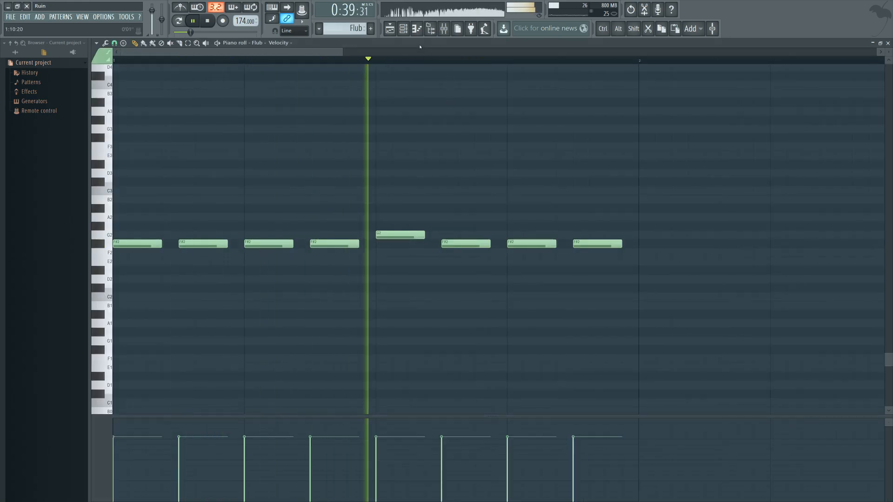
left_click(403, 29)
left_click(434, 415)
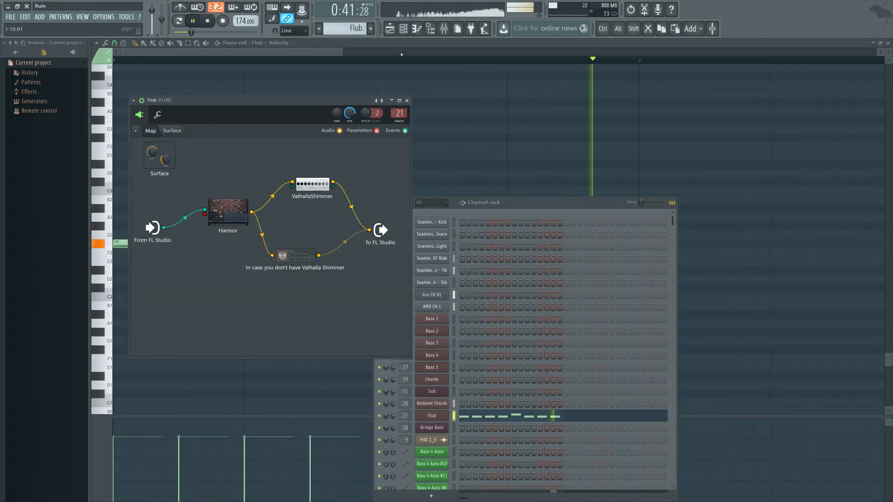
left_click(390, 28)
key("space")
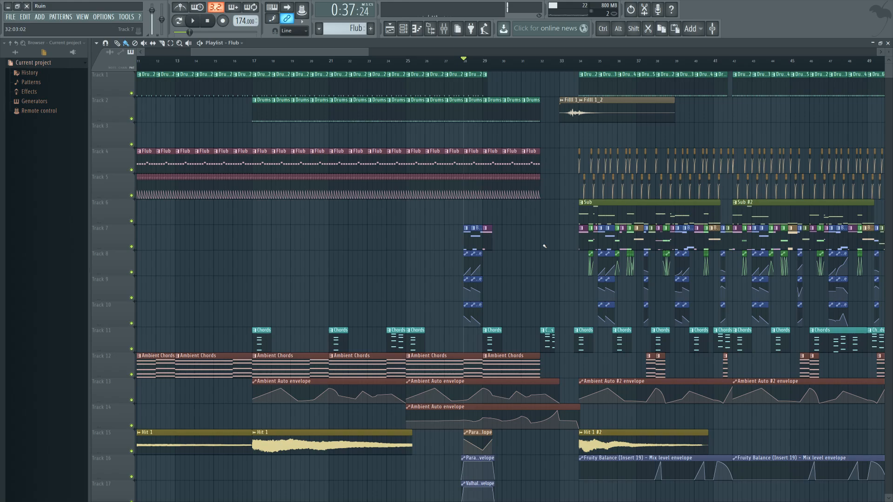
Step: Open the Drums clip's notes and the channel rack, audition the pattern, and return to the playlist
left_click_drag(545, 247, 321, 244)
left_click_drag(310, 139, 426, 128)
double_click(409, 110)
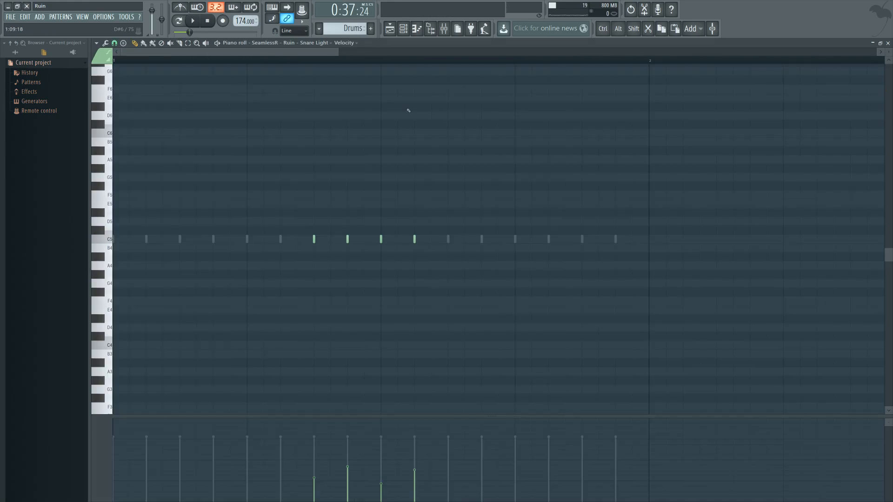
left_click(403, 29)
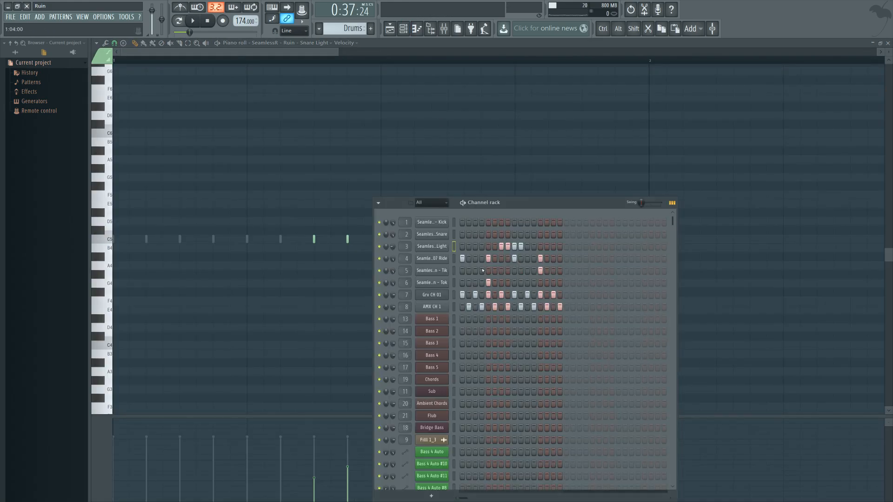
left_click(192, 21)
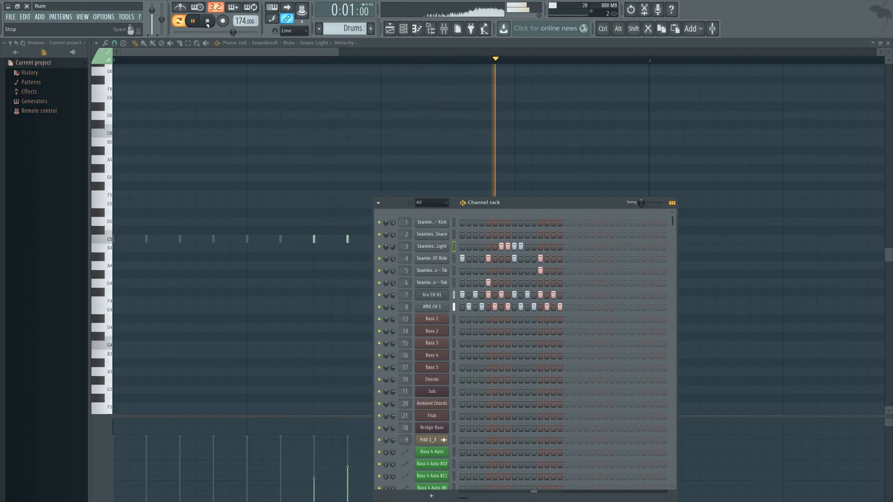
left_click(208, 21)
left_click(389, 28)
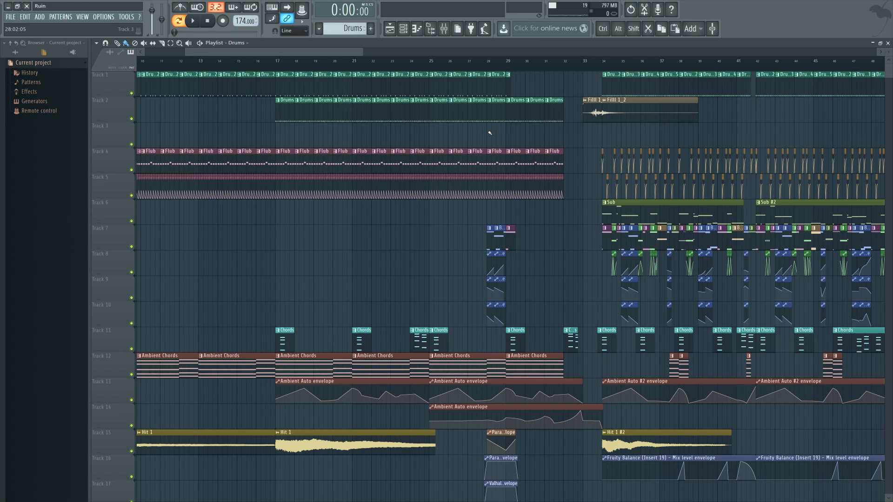
Step: Play the intro drums from bar 22, stop, and look over the full arrangement
key("space")
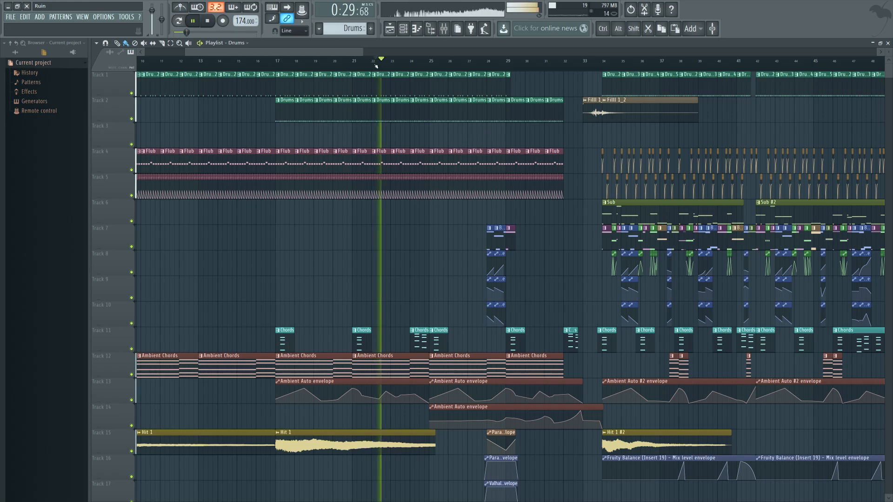
key("space")
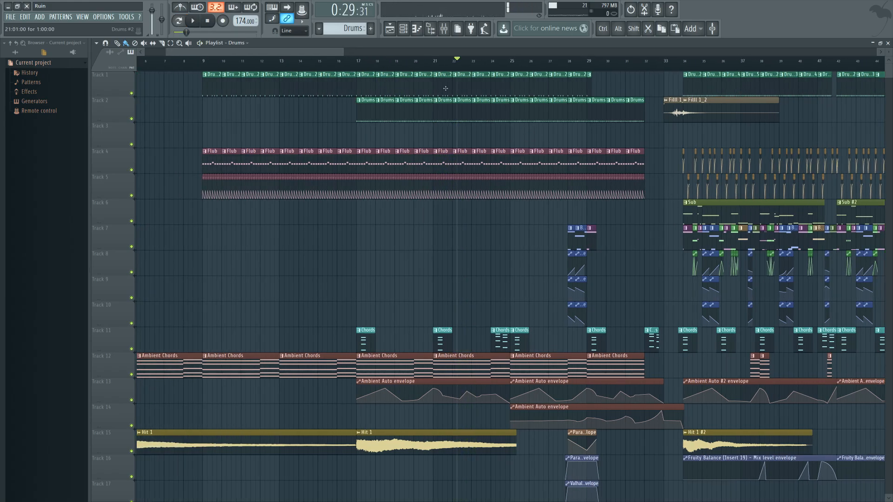
scroll(475, 141, "down", 8, "ctrl")
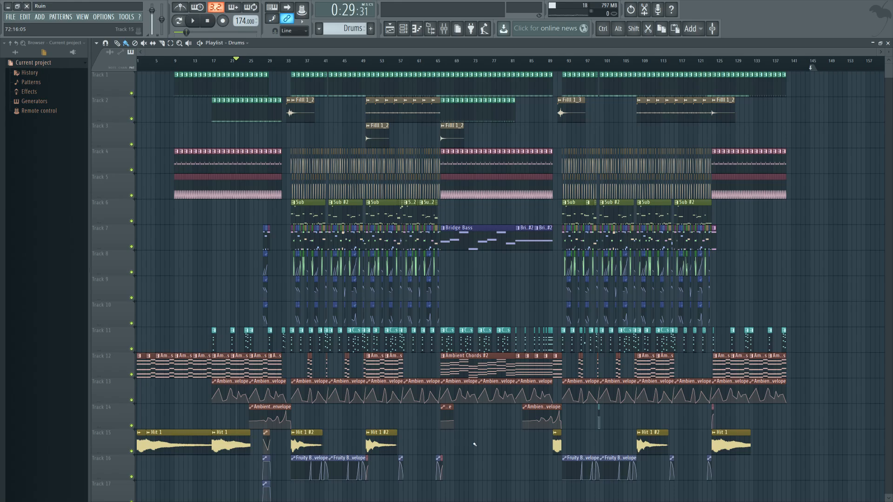
scroll(474, 445, "down", 2)
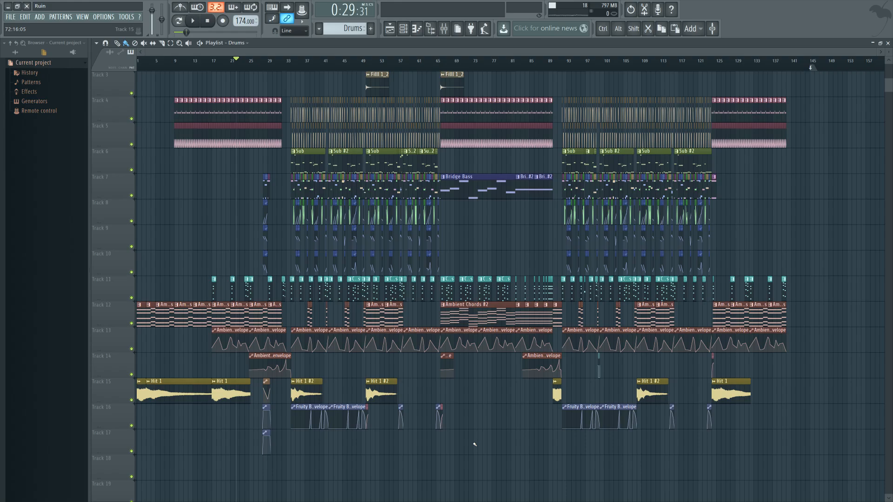
scroll(475, 444, "up", 2)
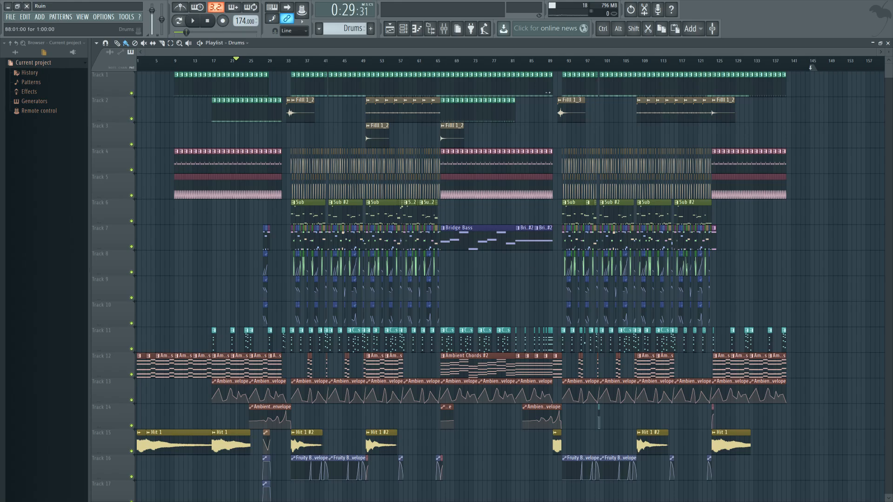
Step: Audition the fills leading into both drops, playing from bar 91 and from bar 33
left_click(558, 66)
key("space")
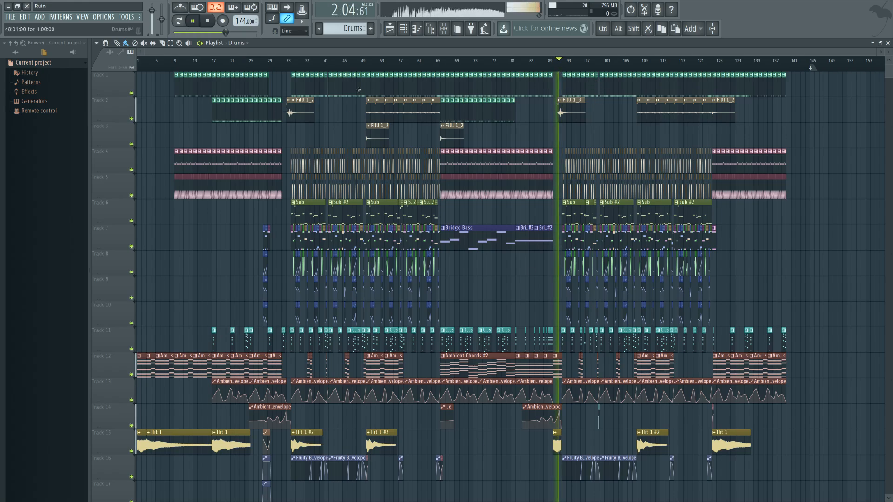
left_click(286, 64)
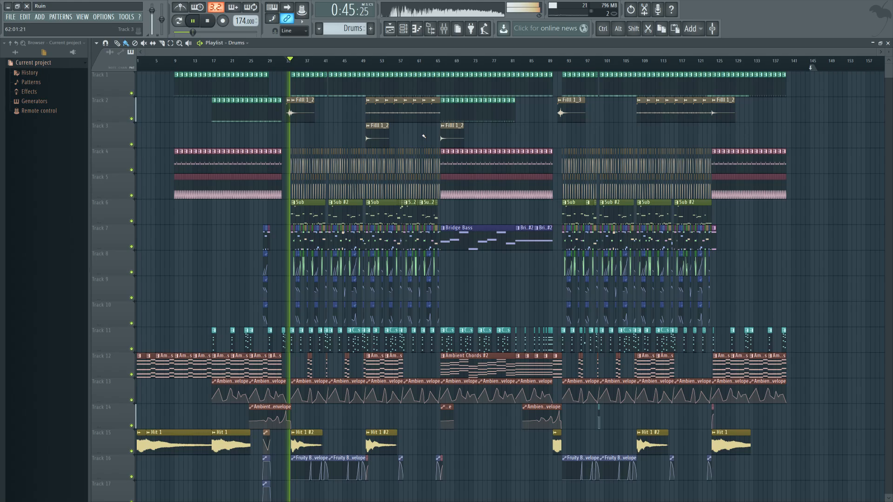
key("space")
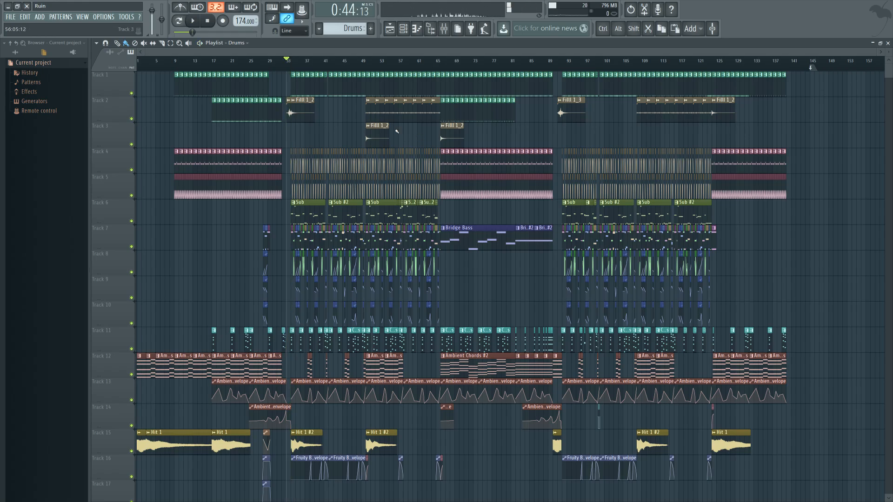
Step: Toggle solo for track 2 on and off, and audition the Filll 1_4 section from bar 52
left_click(362, 61)
scroll(371, 100, "up", 6)
left_click(425, 61)
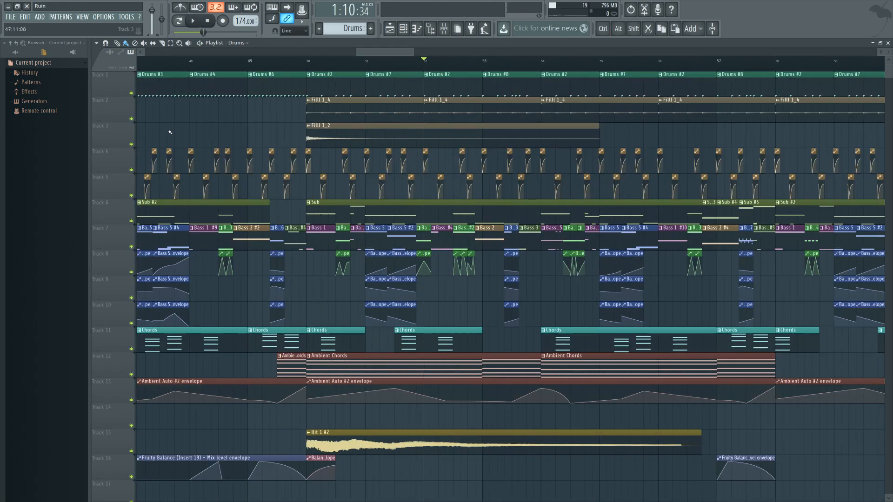
right_click(132, 119)
right_click(133, 119)
key("space")
scroll(258, 120, "down", 4)
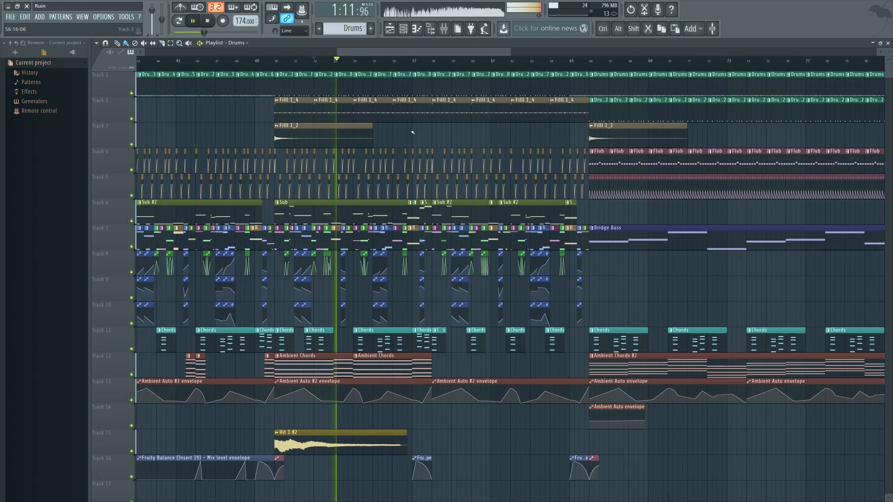
key("space")
Step: Move the second Filll 1_2 clip before the first drop to 34:05:00 and audition the transition from bar 33
scroll(358, 130, "down", 2)
mouse_move(319, 114)
left_mouse_down()
mouse_move(340, 114)
mouse_move(325, 114)
left_mouse_up()
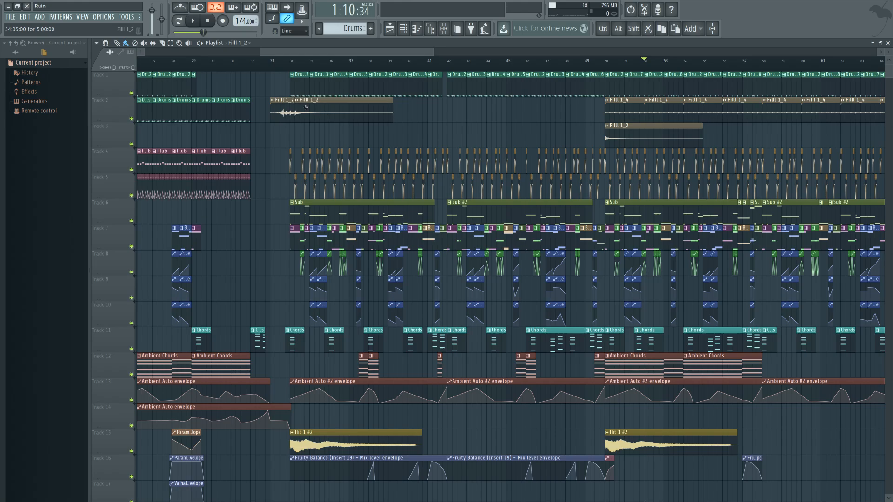
key("space")
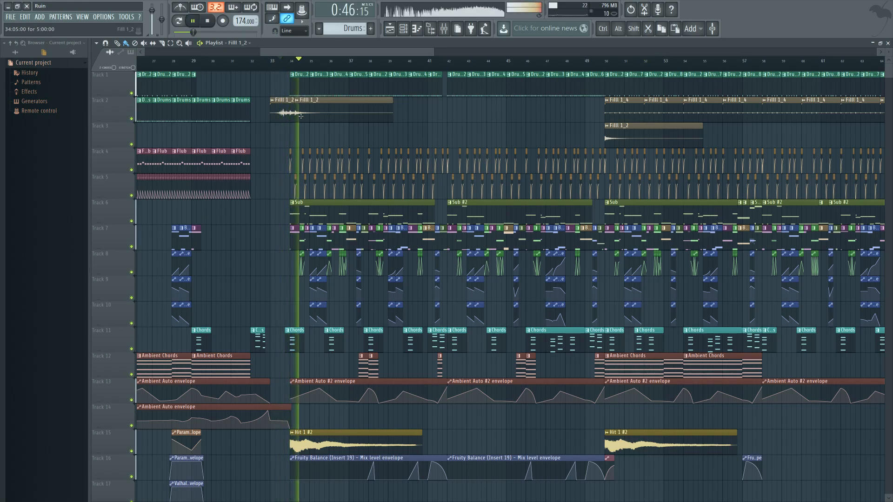
key("space")
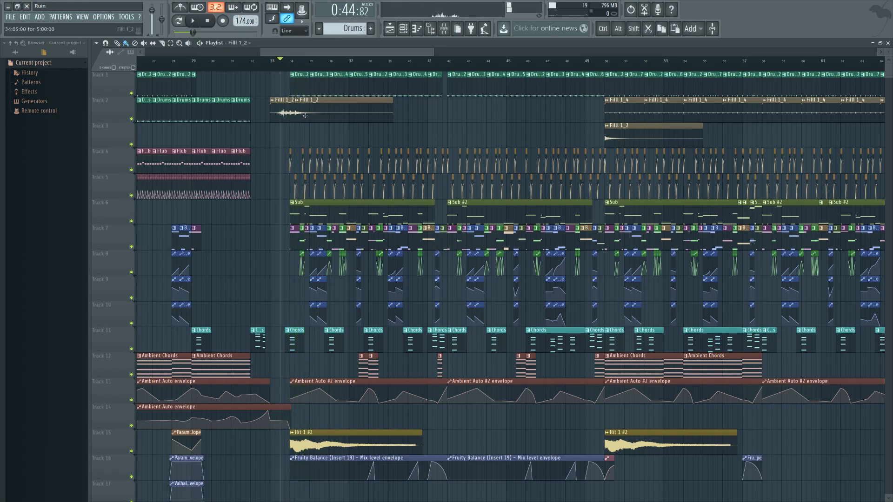
Step: Look over the fills and the full arrangement, and play the first drop from bar 35
scroll(398, 126, "right", 3)
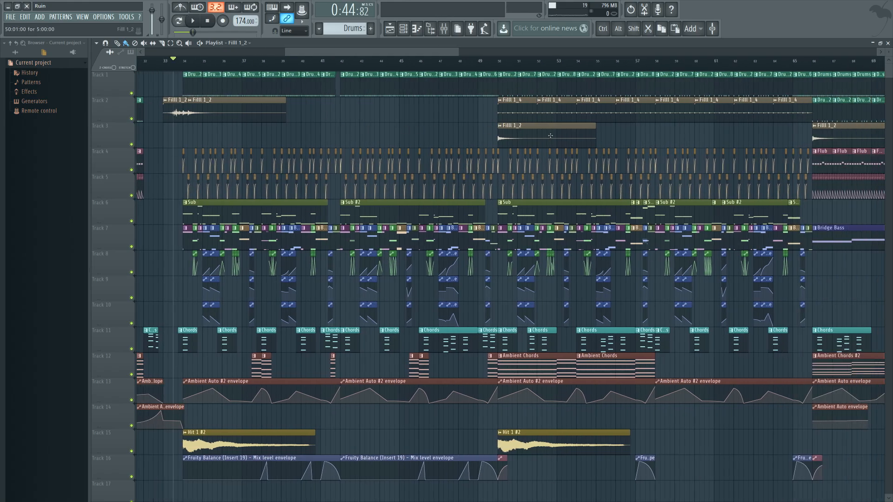
scroll(426, 139, "down", 5)
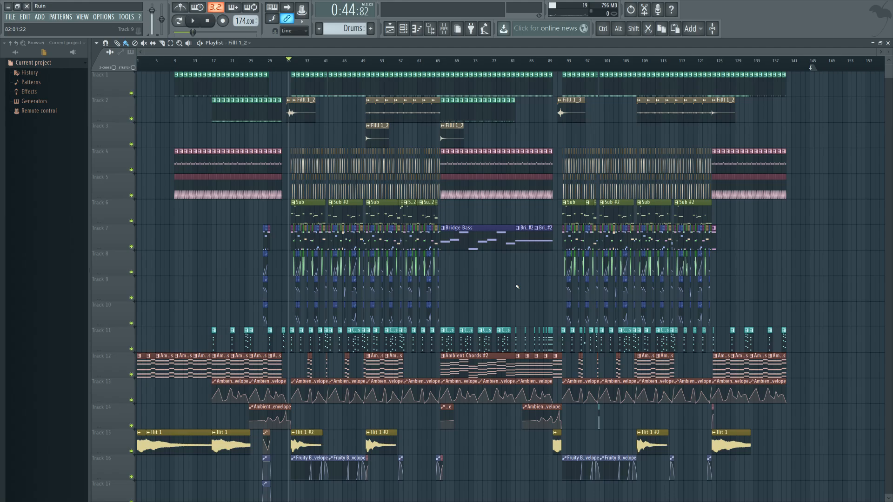
scroll(518, 292, "down", 1)
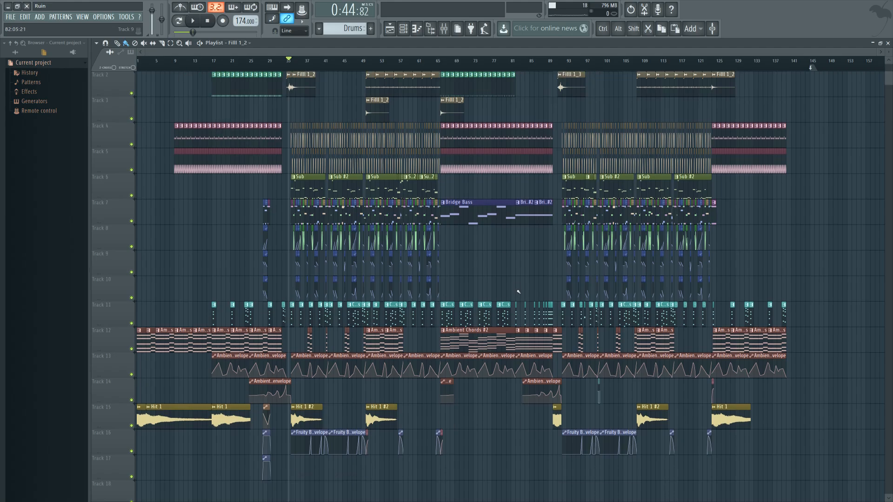
scroll(517, 291, "up", 1)
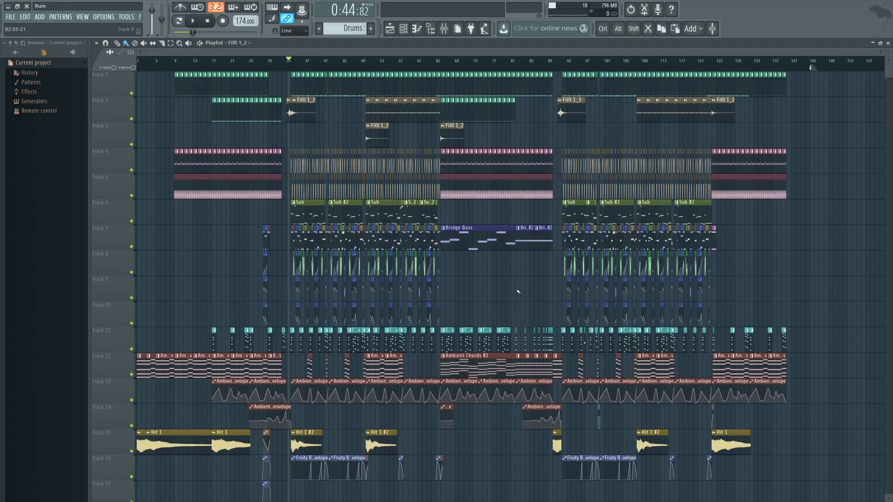
scroll(289, 295, "up", 5)
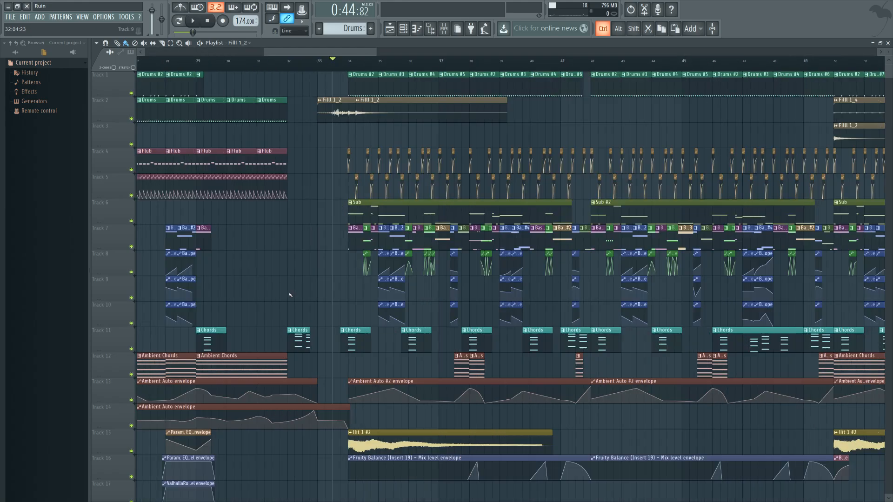
key("space")
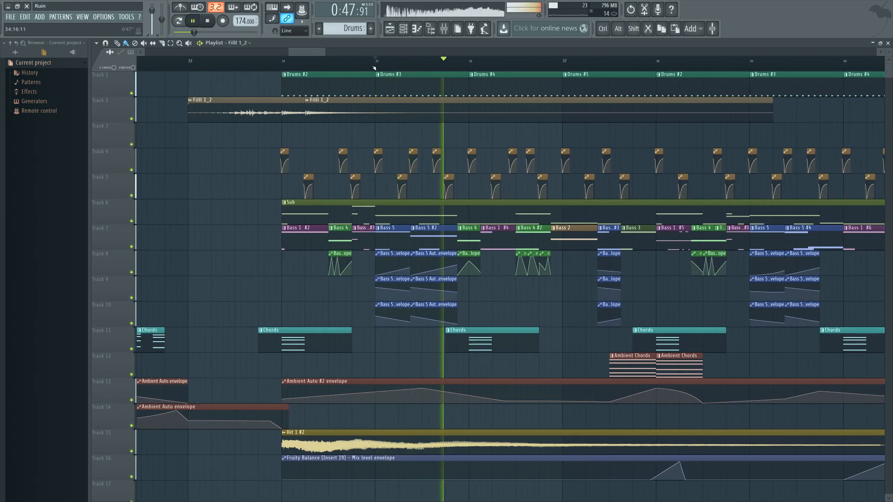
key("space")
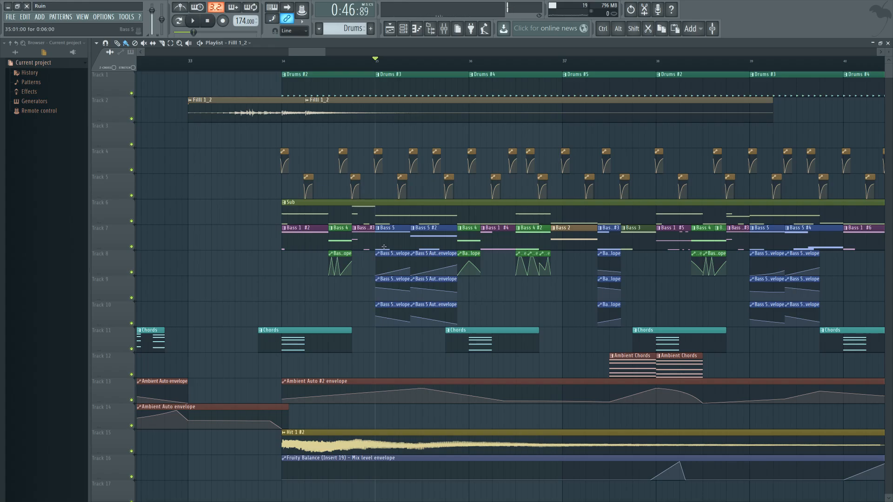
Step: Examine the Bass 5 clips and their automation envelopes at bars 35 and 36
left_click_drag(386, 237, 430, 314, "ctrl")
left_click(469, 302, "ctrl")
scroll(450, 306, "right", 2)
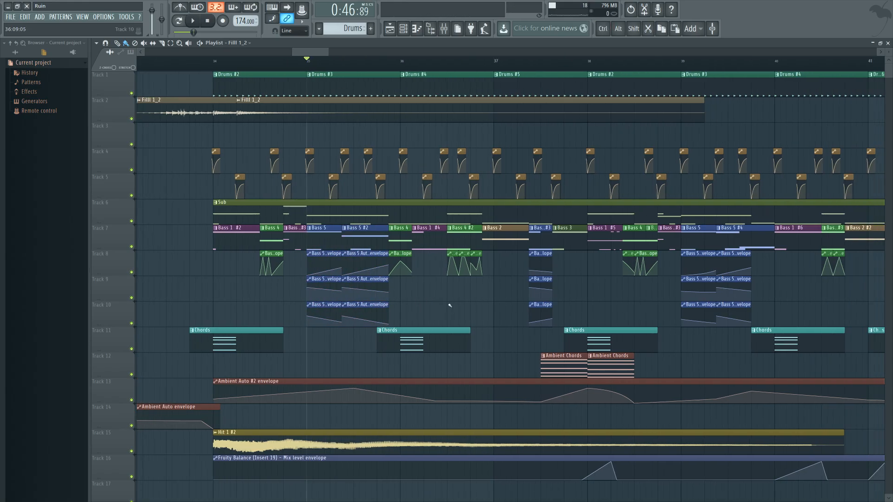
scroll(443, 303, "left", 1)
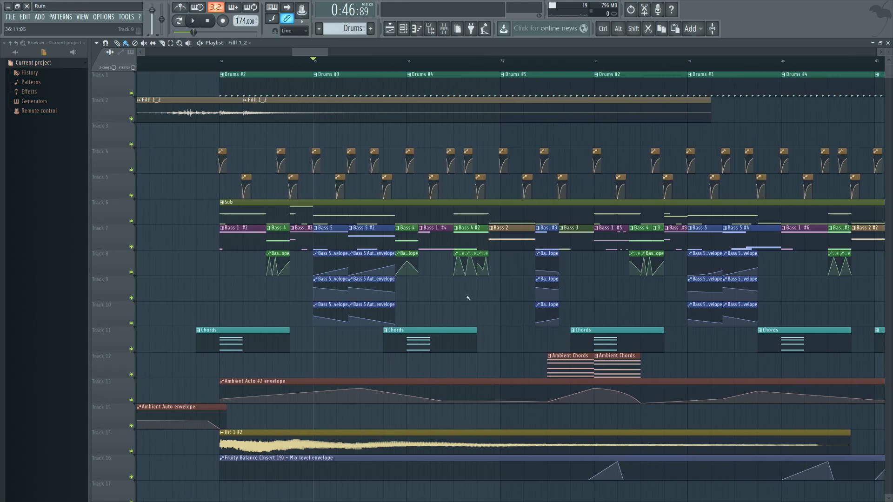
scroll(468, 298, "down", 6)
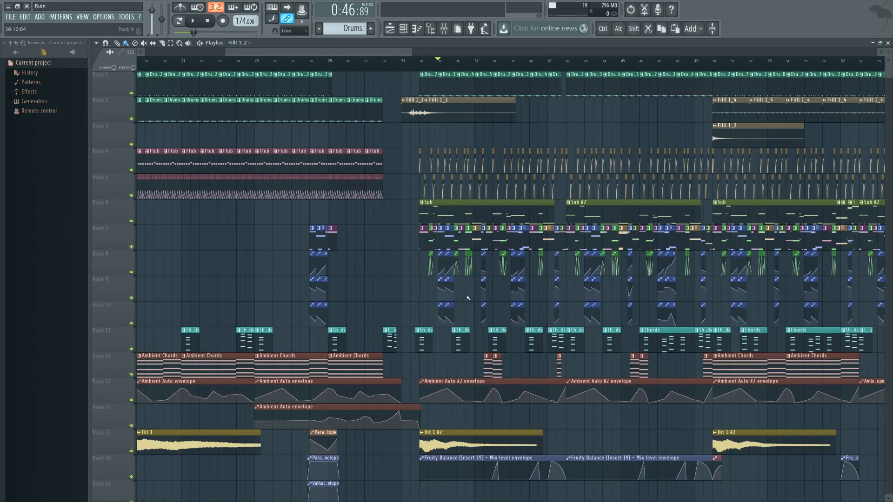
Step: Glance over the mixer, and select the kick and snare duck envelopes on tracks 4 and 5 from bar 34
left_click(423, 61)
left_click(444, 29)
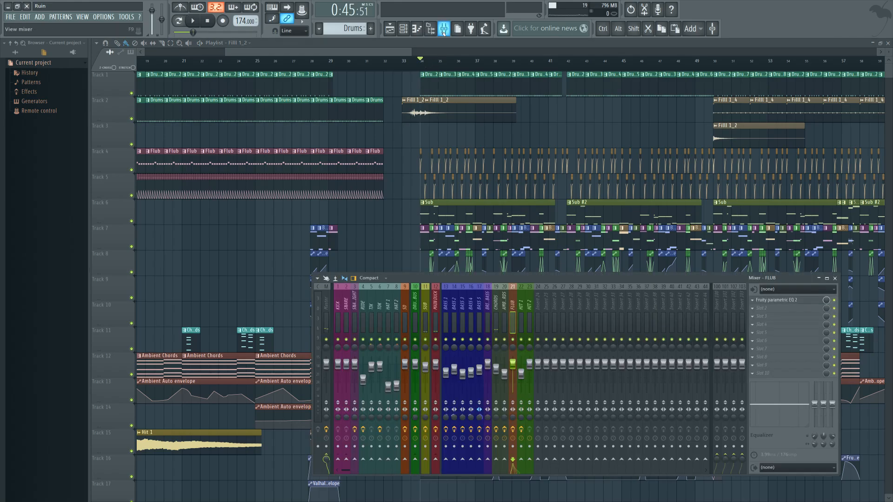
left_click_drag(390, 225, 322, 253)
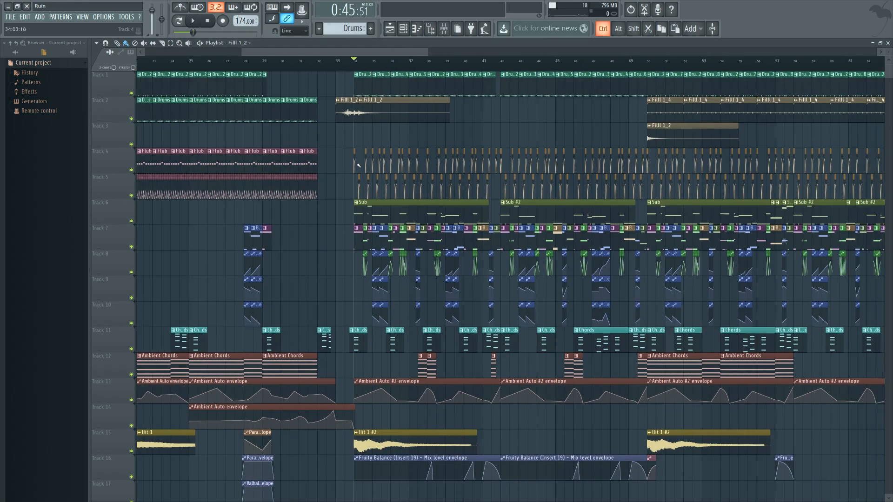
left_click_drag(346, 162, 554, 177)
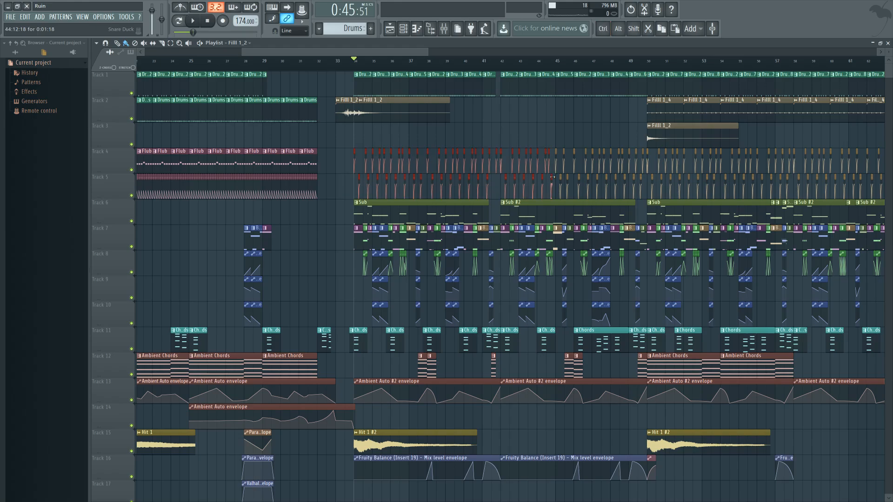
scroll(370, 180, "up", 4)
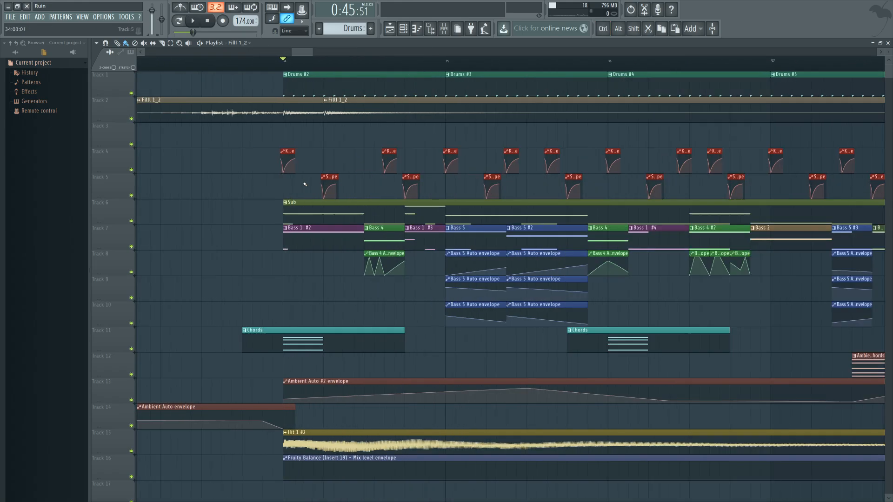
scroll(370, 181, "down", 4)
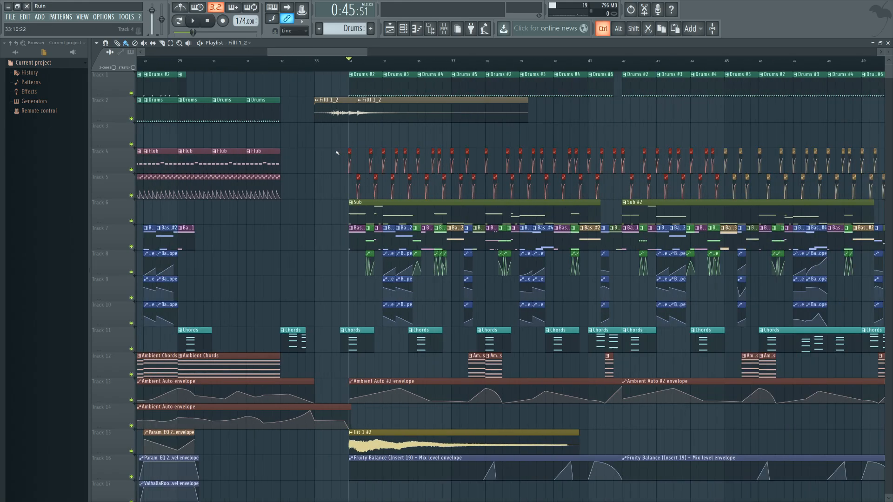
Step: Highlight the duck envelopes and the Fruity Balance (Insert 19) mix level envelope at bar 34, and clear the selection
left_click_drag(337, 149, 588, 199)
left_click(478, 459)
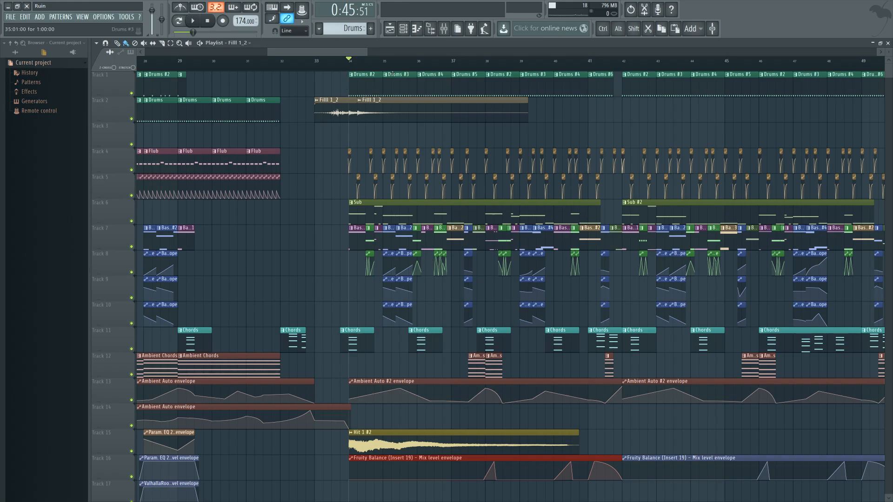
left_click(432, 297, "ctrl")
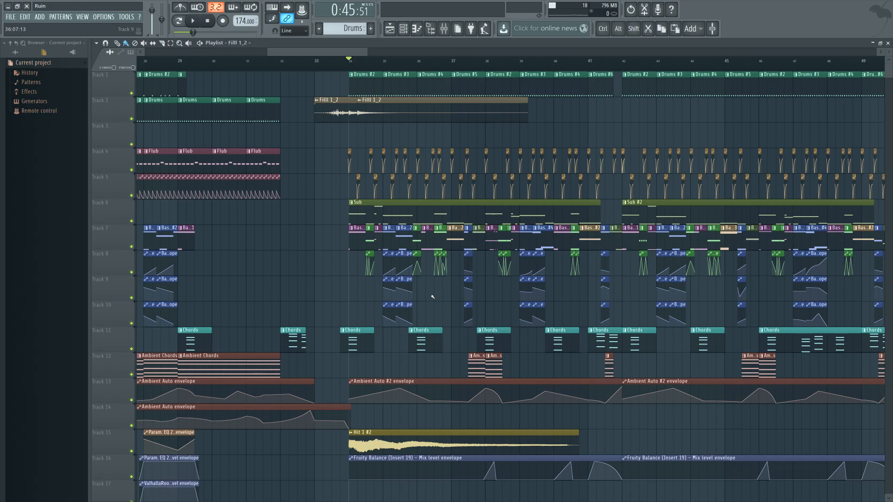
scroll(432, 297, "down", 6)
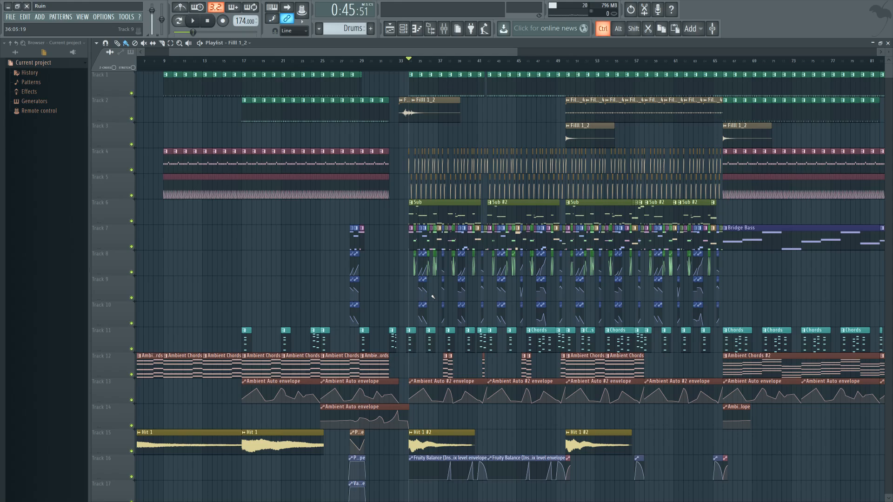
scroll(432, 296, "down", 4)
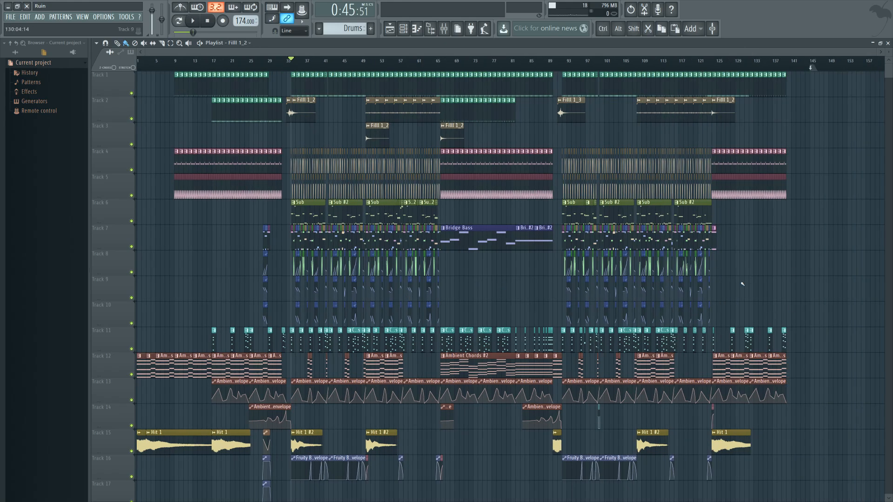
Step: Play the end of the track from bar 138, stop, and look over the whole arrangement
left_click(776, 61)
key("space")
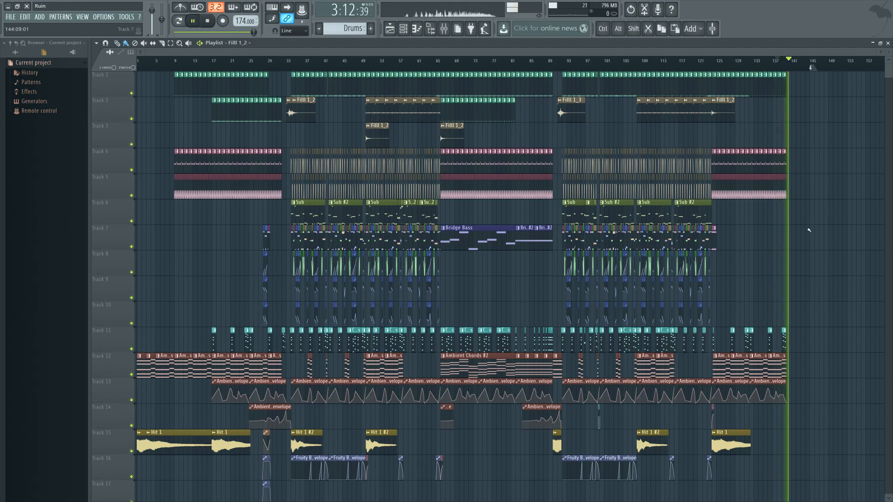
key("space")
scroll(808, 230, "down", 3)
scroll(808, 230, "up", 3)
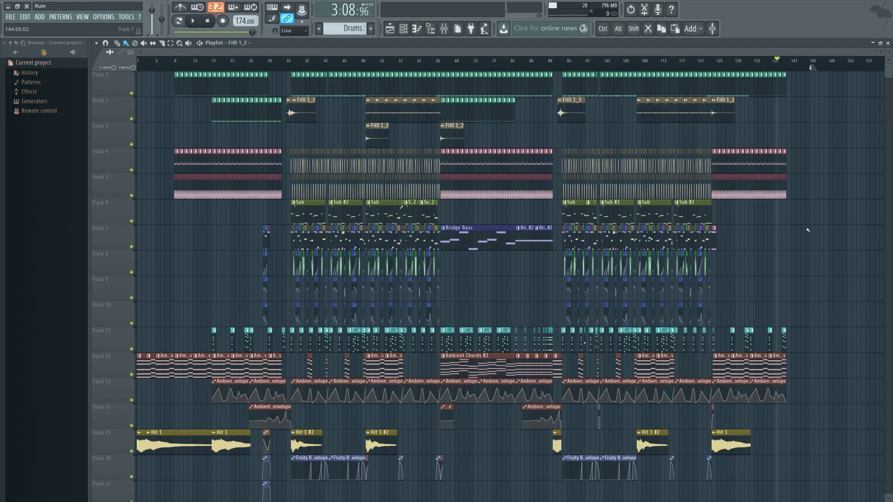